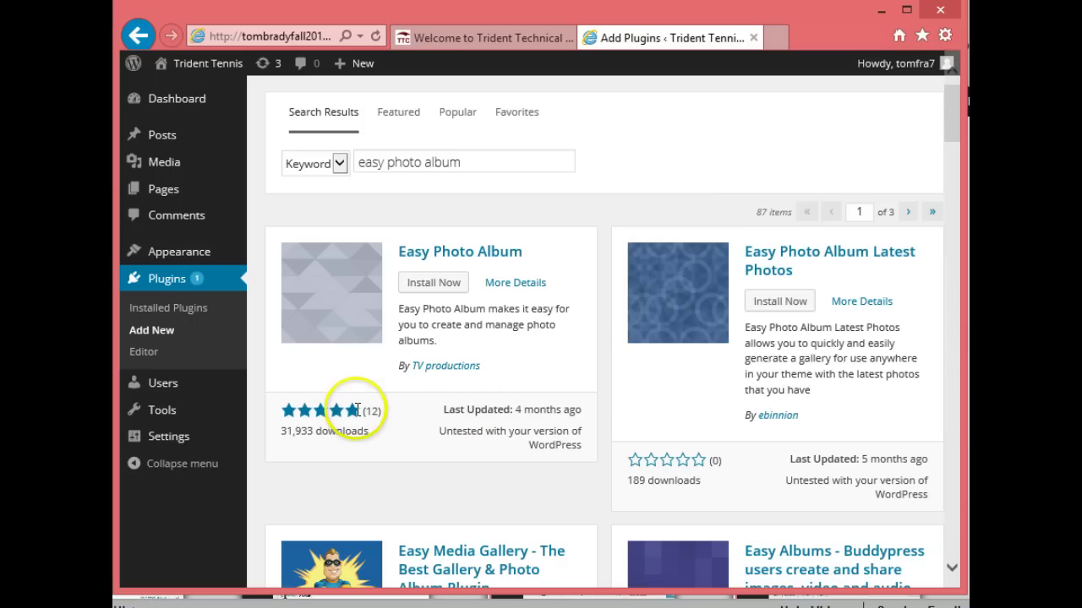
- Check the Easy Photo Album by TV productions entry and its rating in the 'easy photo album' results
mouse_move(355, 420)
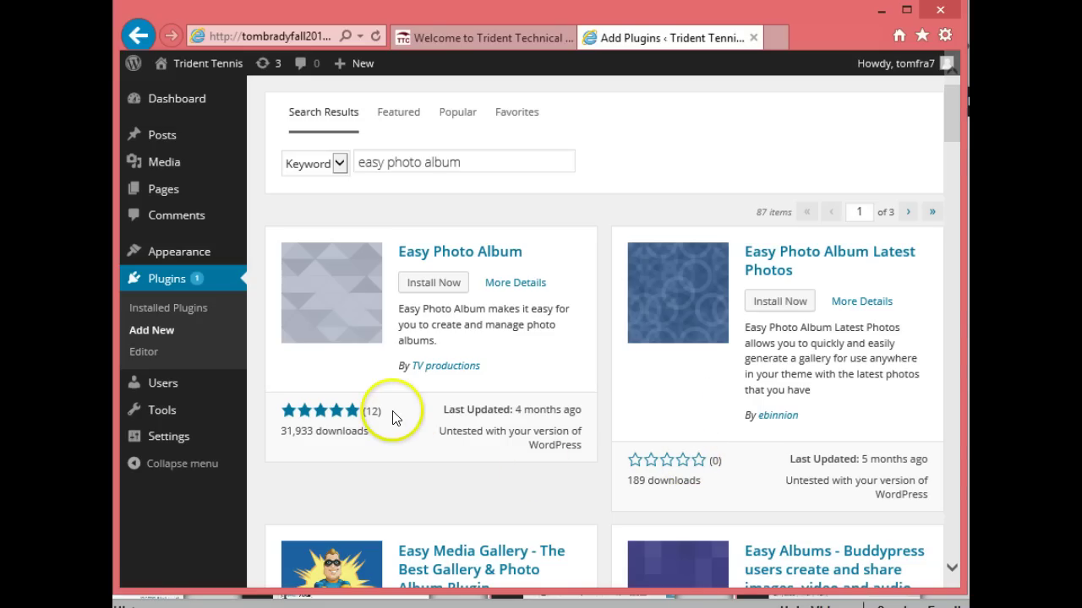
- Install Easy Photo Album 1.3.5, confirm the install, and activate the plugin
left_click(417, 285)
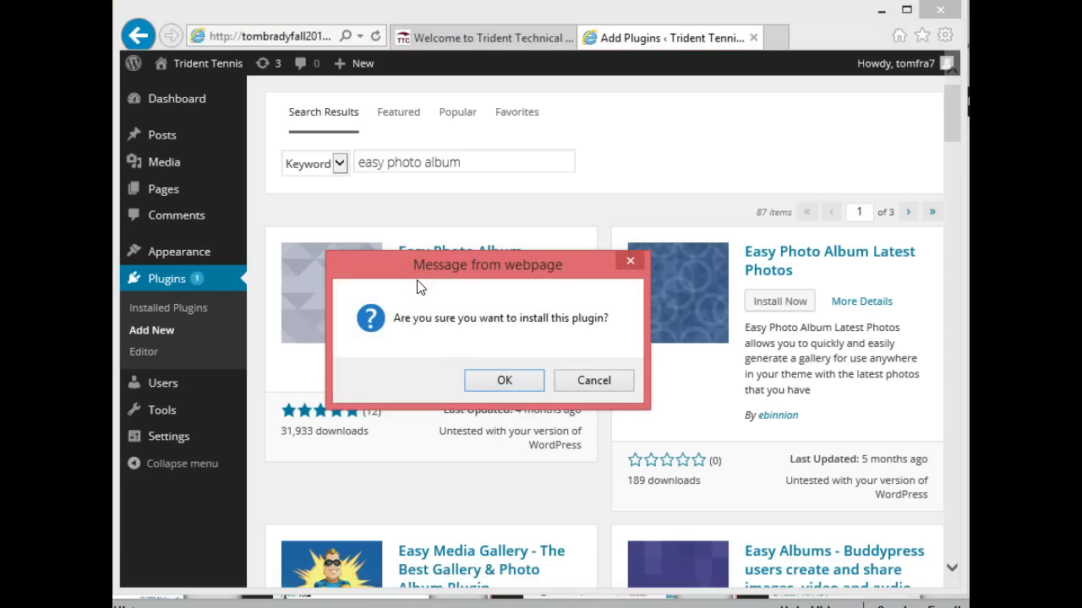
left_click(504, 381)
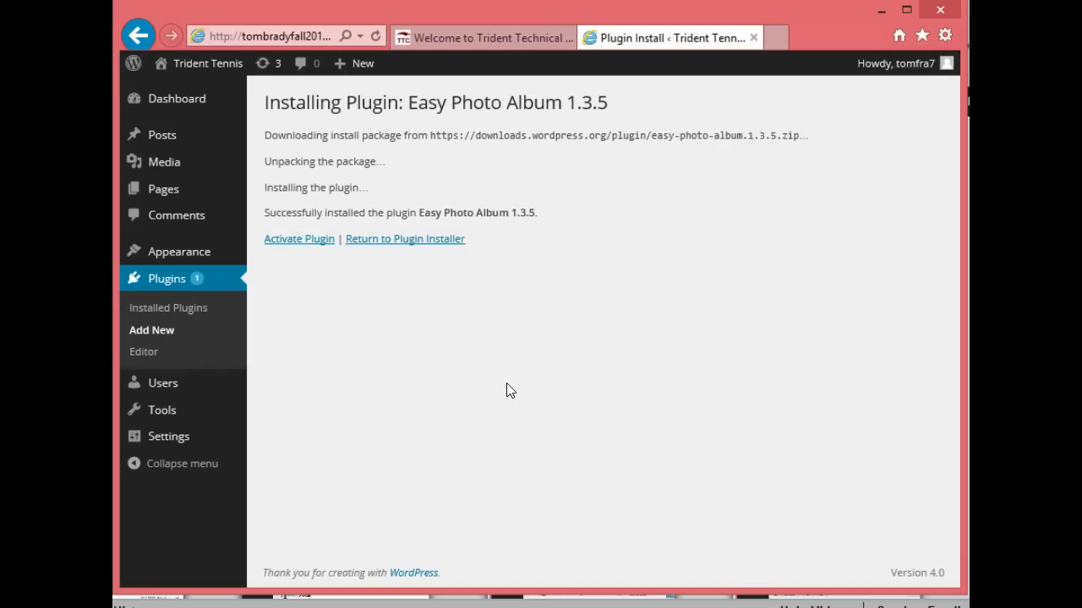
left_click(303, 242)
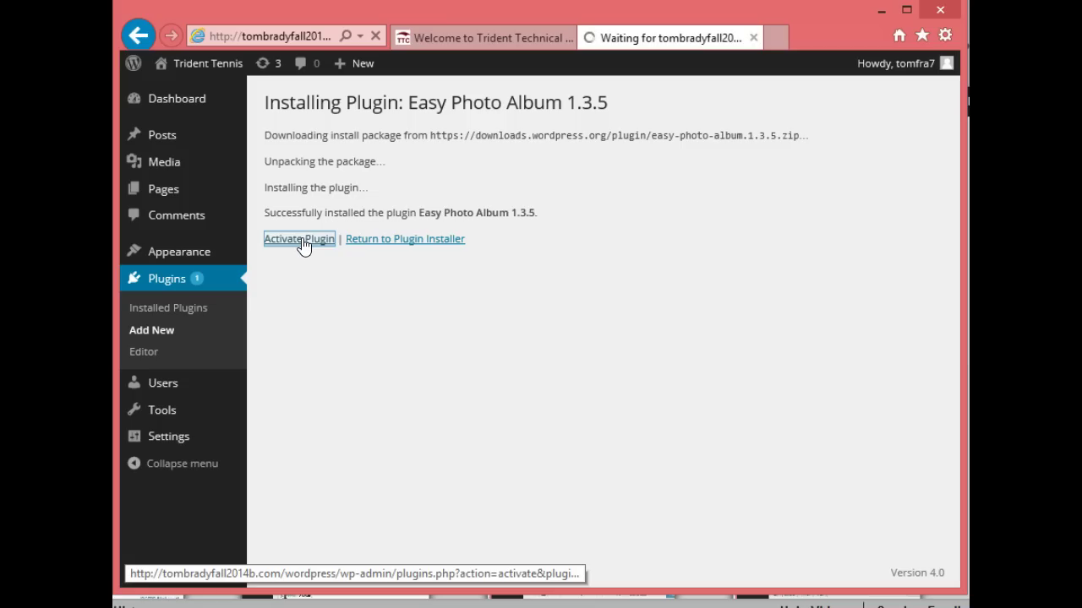
left_click(303, 242)
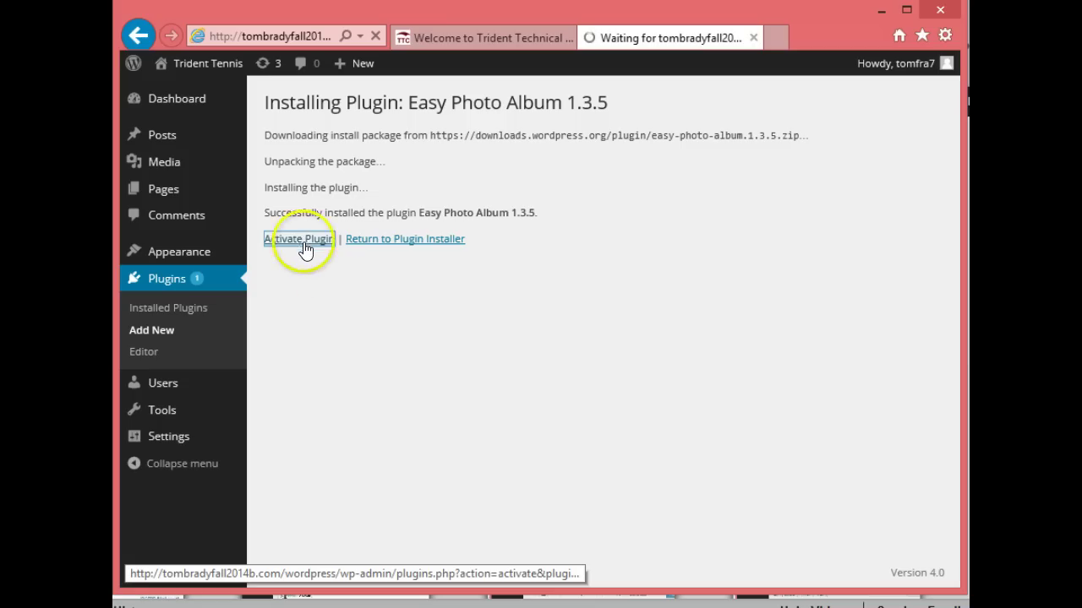
left_click(355, 332)
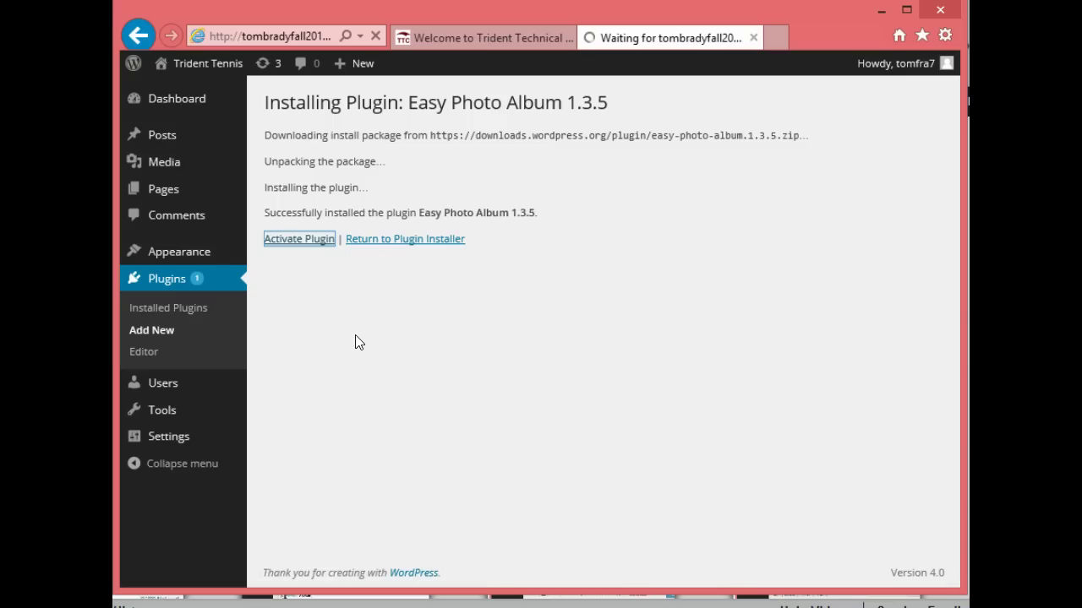
left_click(314, 451)
- View the seven photos in the USB disk's tennis folder as large icons, then return to WordPress
key("alt+Tab")
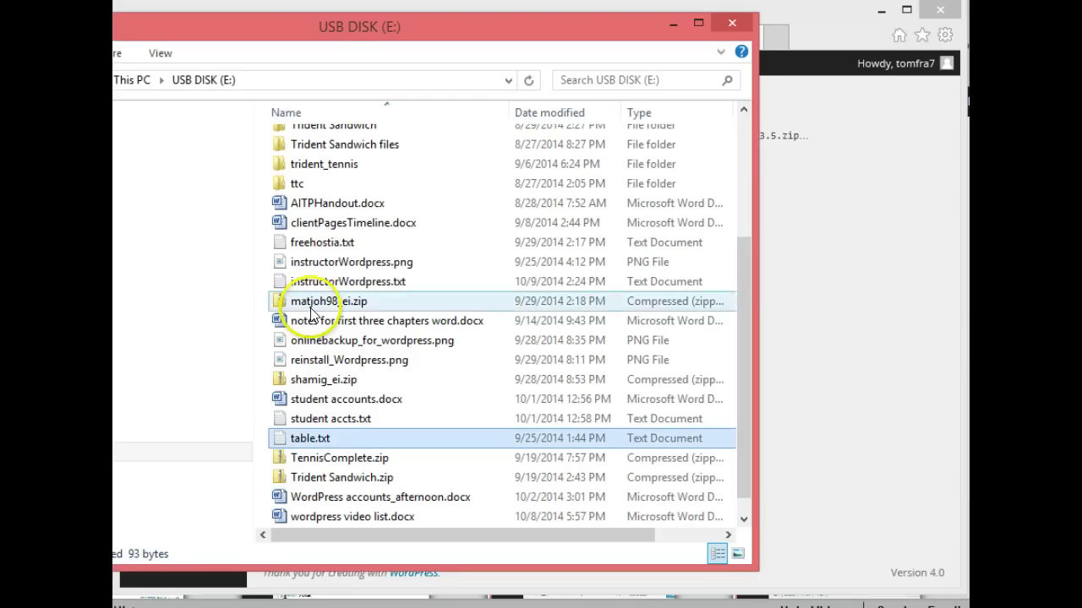
left_click(744, 111)
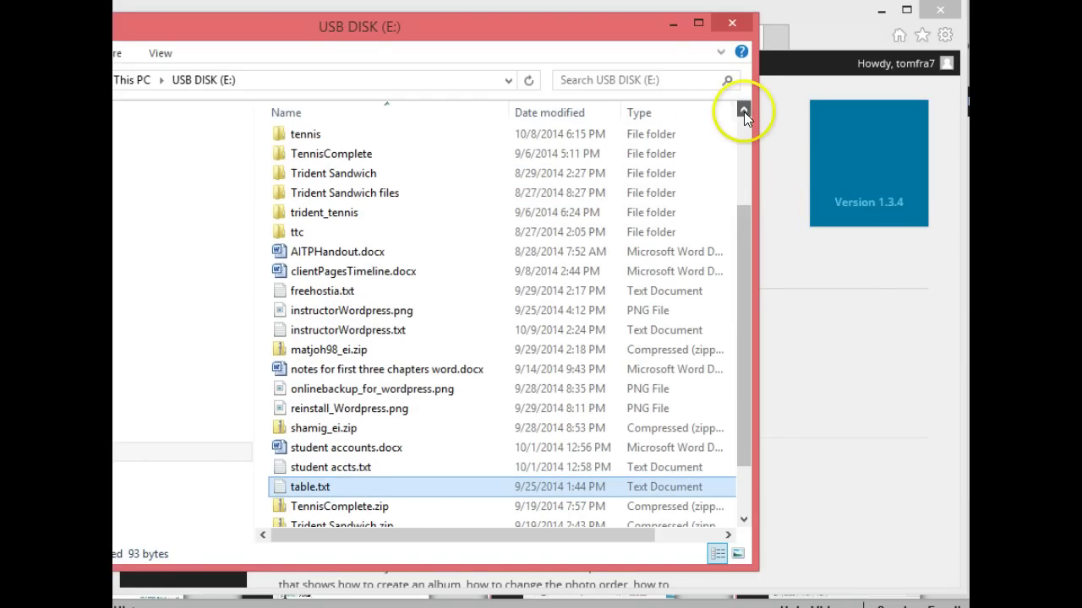
double_click(310, 134)
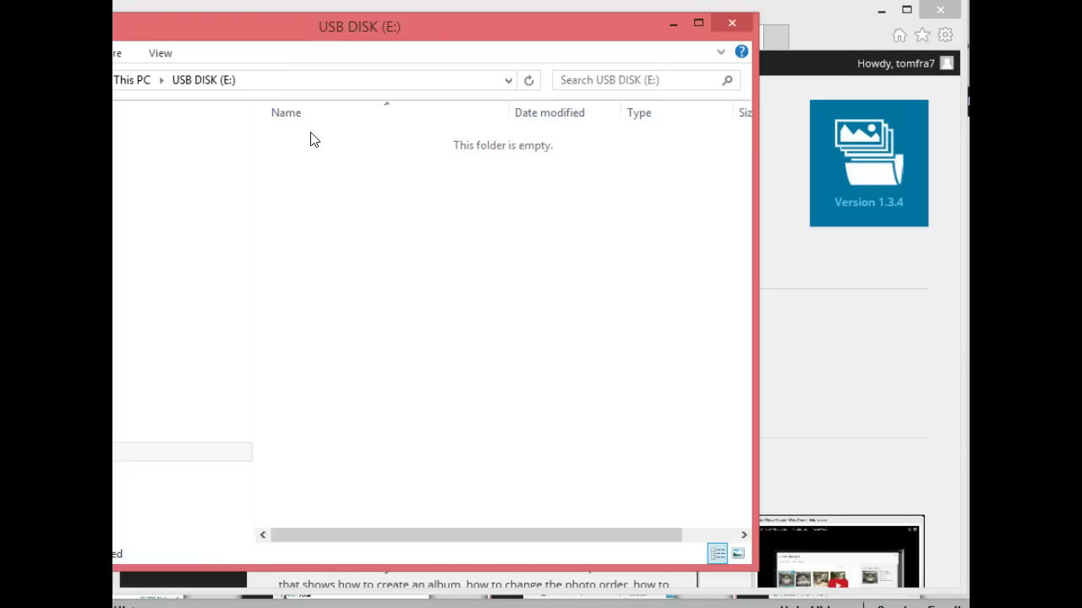
left_click(737, 555)
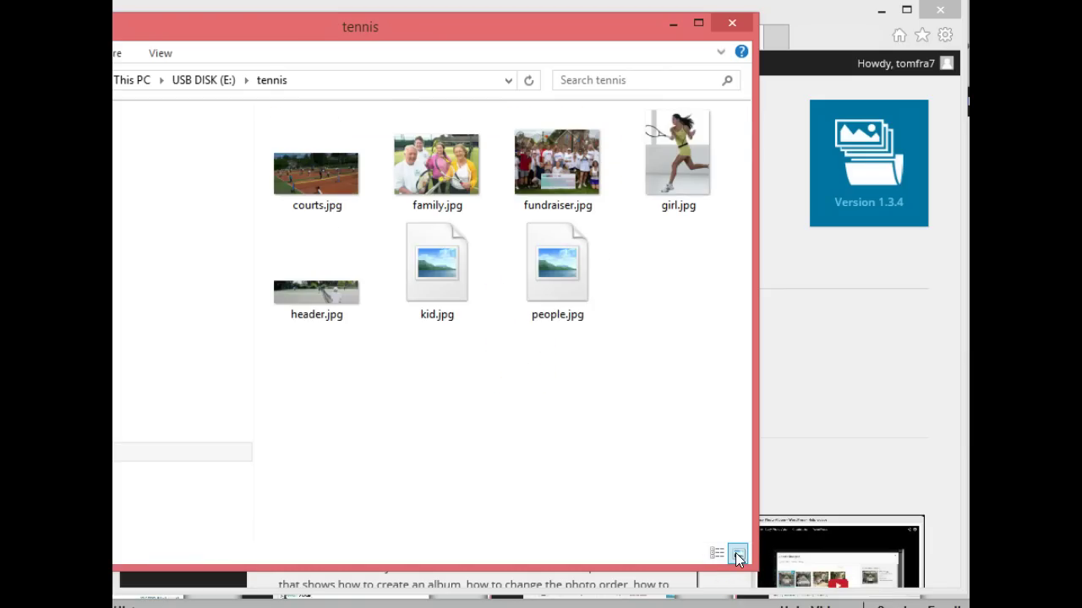
left_click(561, 397)
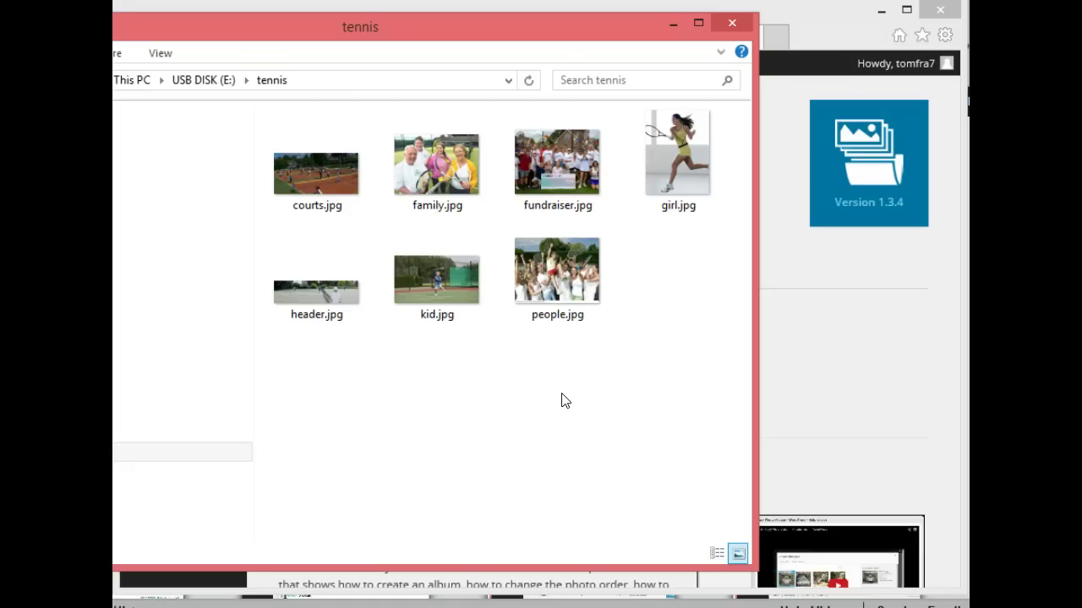
left_click(354, 213)
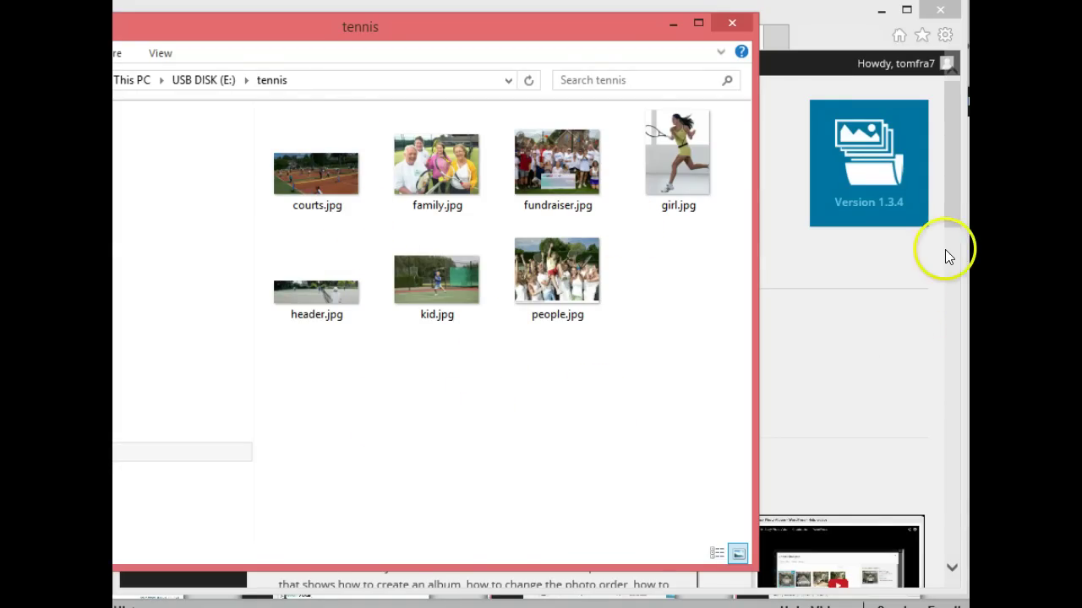
left_click(952, 217)
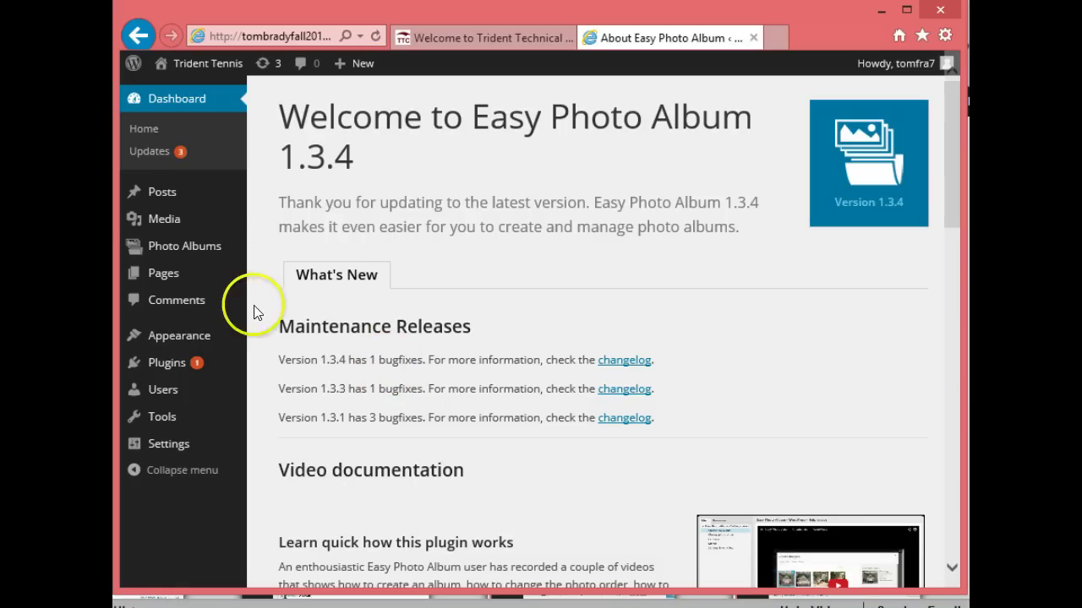
- Go to Media > Library and choose Add New to show the upload area
mouse_move(183, 224)
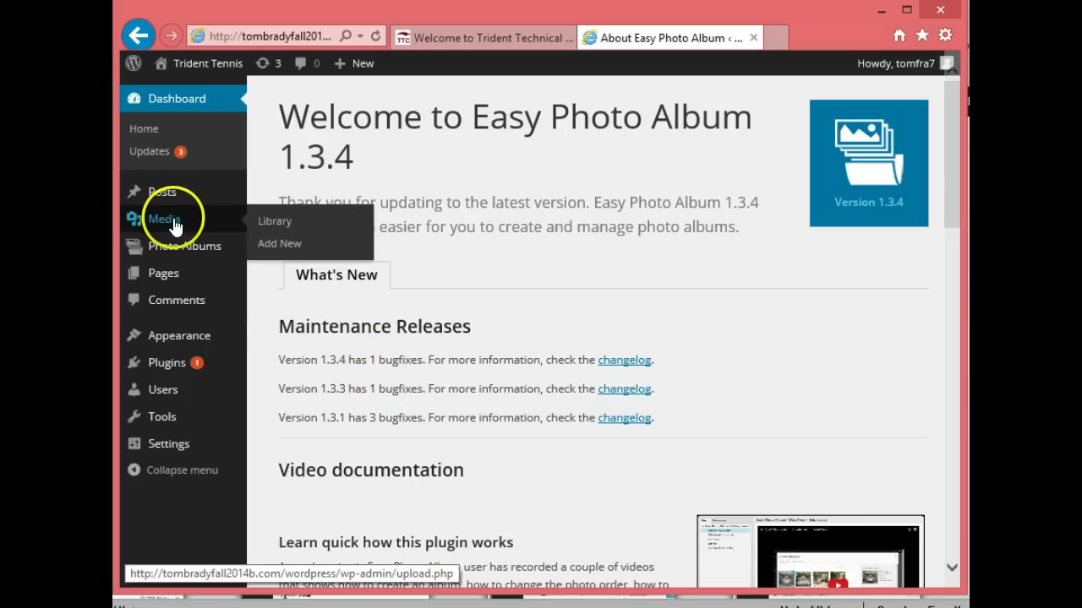
left_click(279, 224)
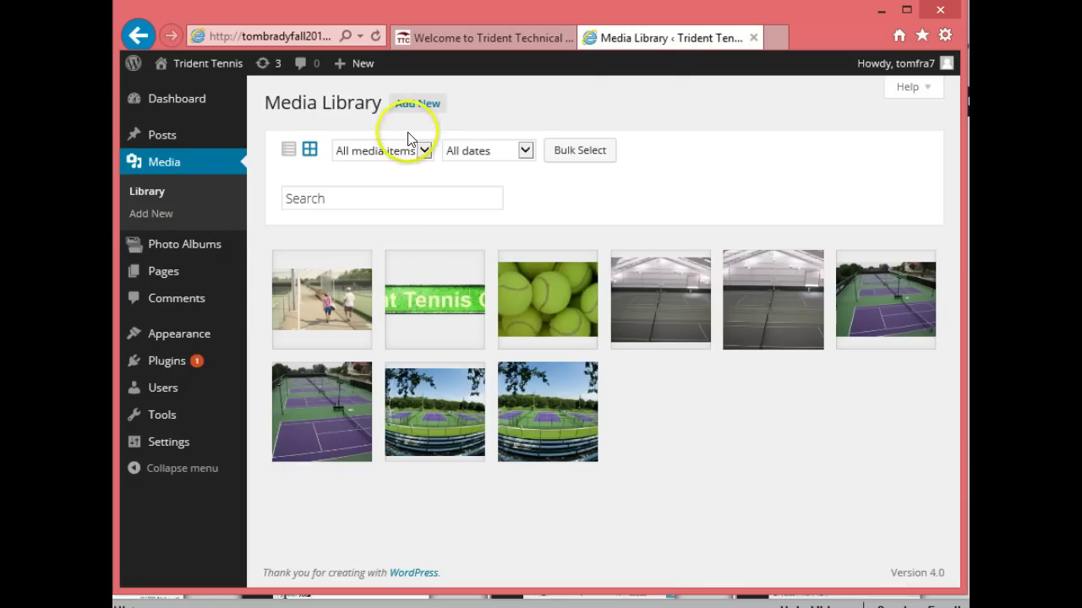
left_click(417, 114)
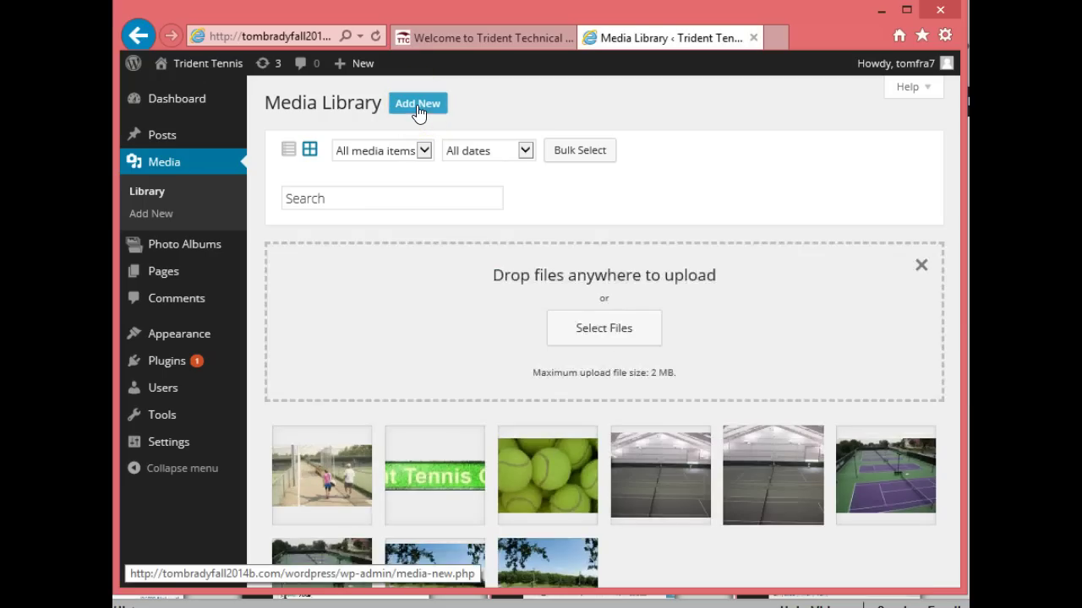
- Upload family.jpg, fundraiser.jpg, girl.jpg, kid.jpg and people.jpg from USB DISK (E:)\tennis
left_click(600, 326)
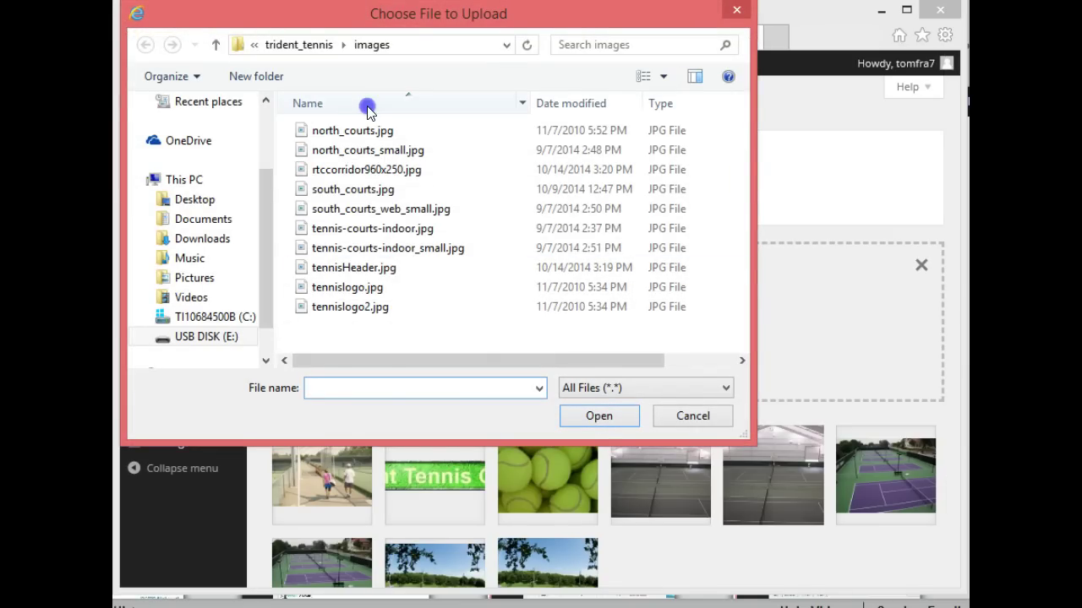
left_click(215, 46)
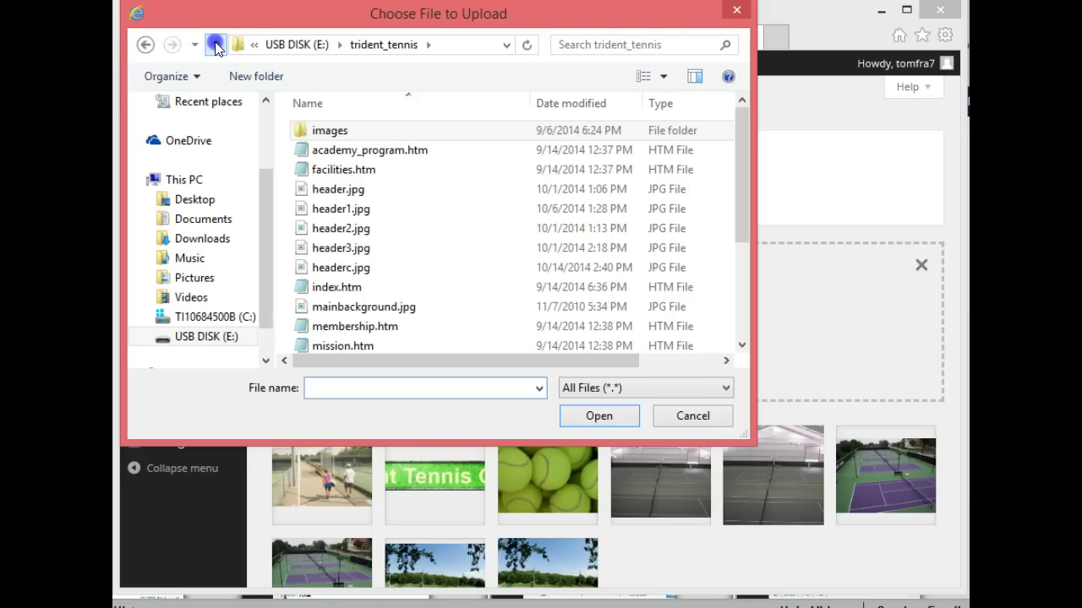
left_click(215, 45)
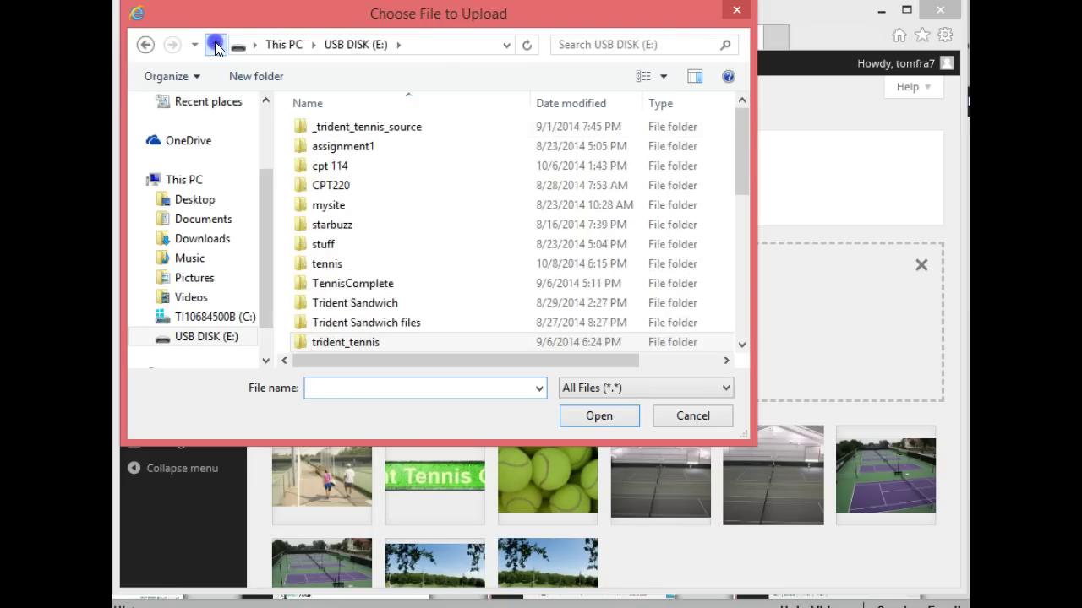
double_click(317, 266)
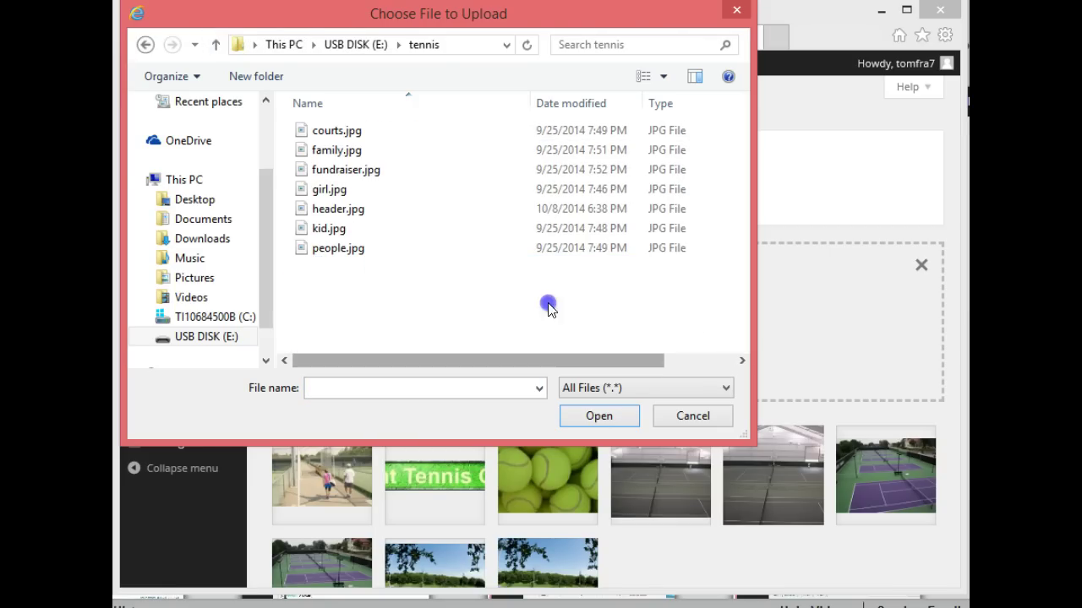
left_click(347, 153)
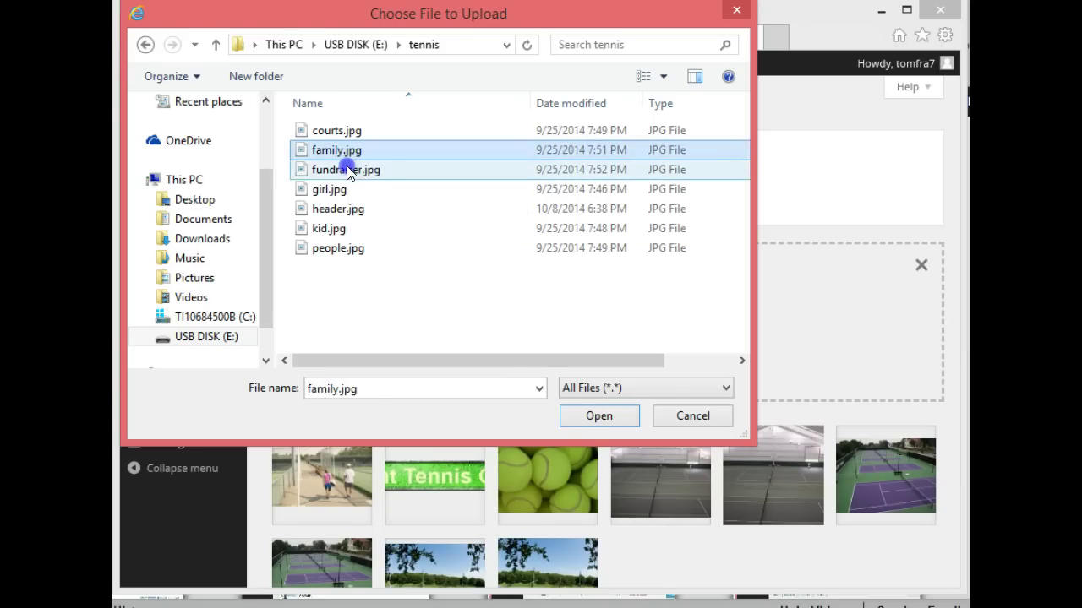
left_click(345, 169, "ctrl")
left_click(336, 191, "ctrl")
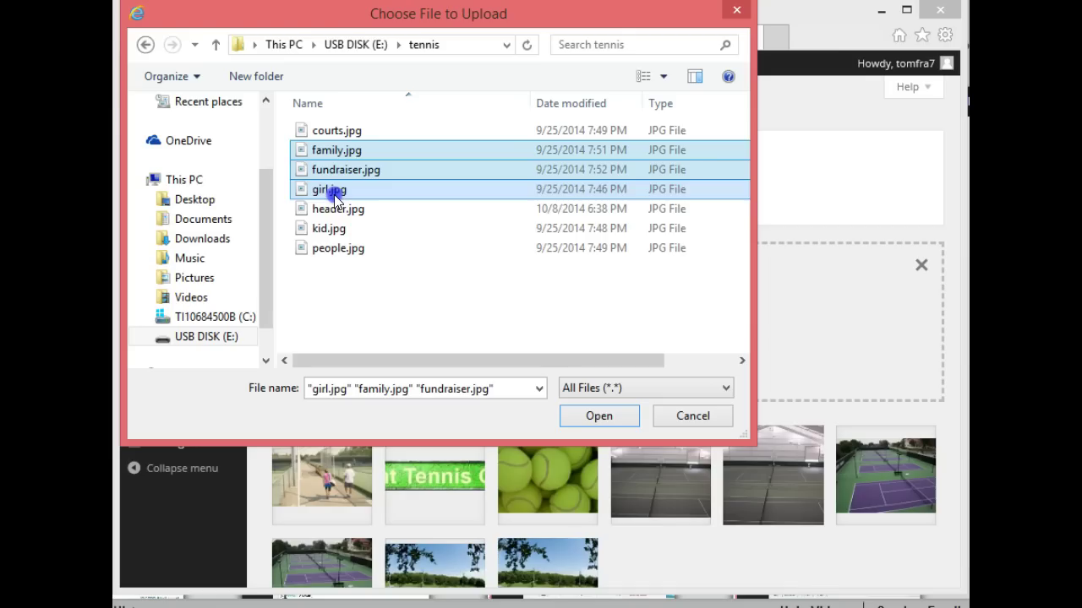
left_click(330, 230, "ctrl")
left_click(346, 249, "ctrl")
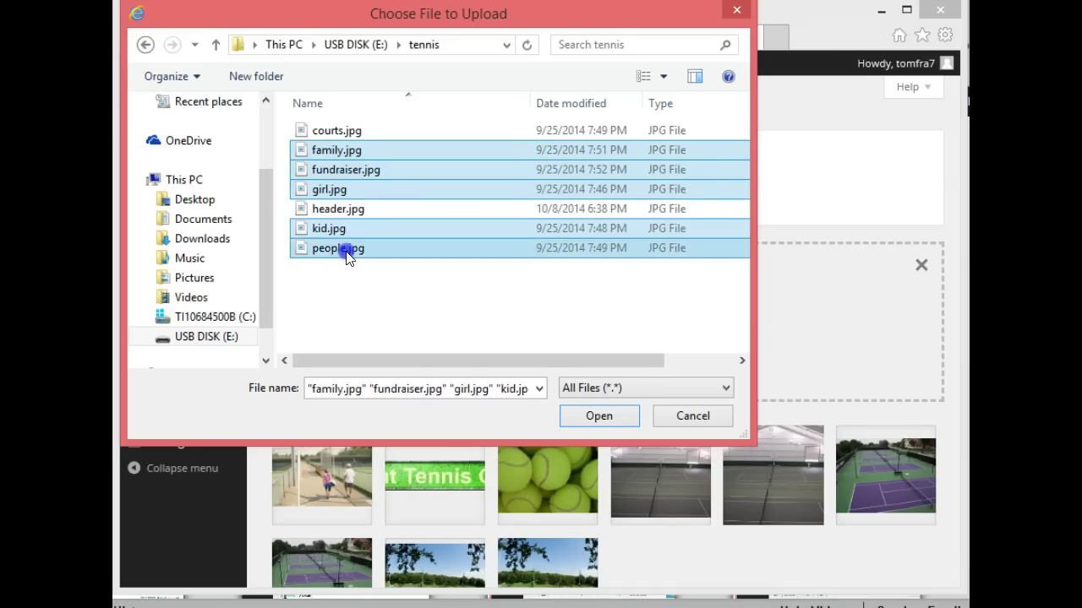
left_click(597, 416)
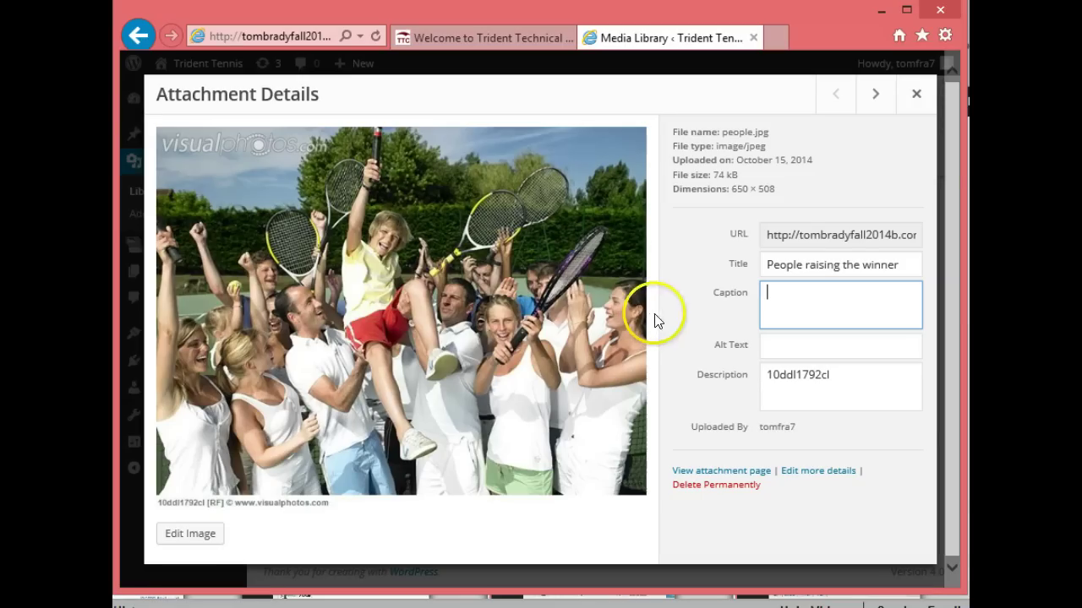
- Paste 'People raising the winner' into people.jpg's caption, alt text and description
left_click_drag(899, 266, 757, 292)
key("ctrl+c")
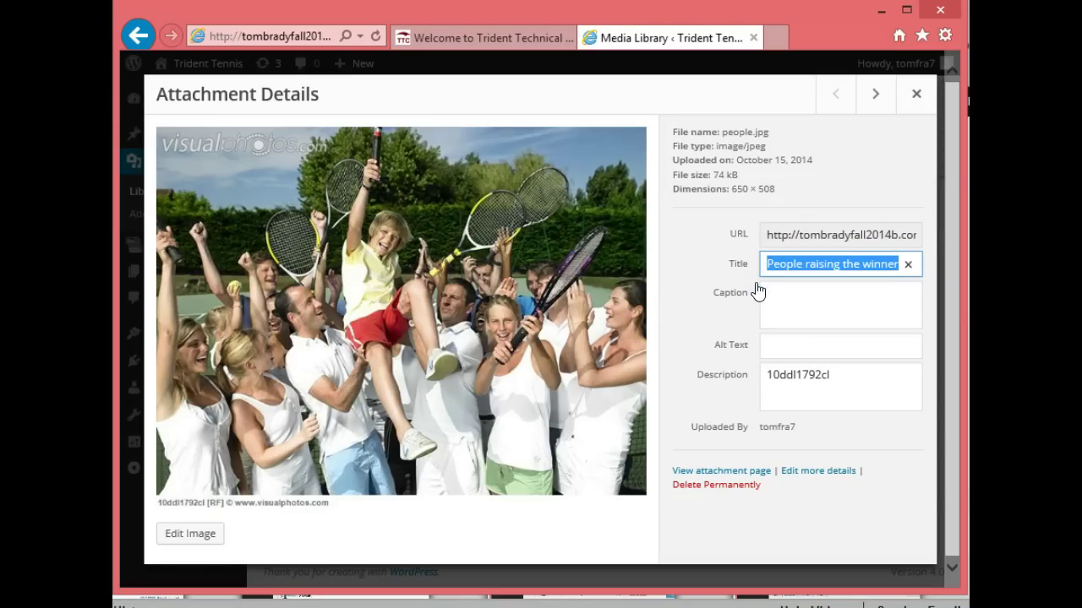
left_click(786, 295)
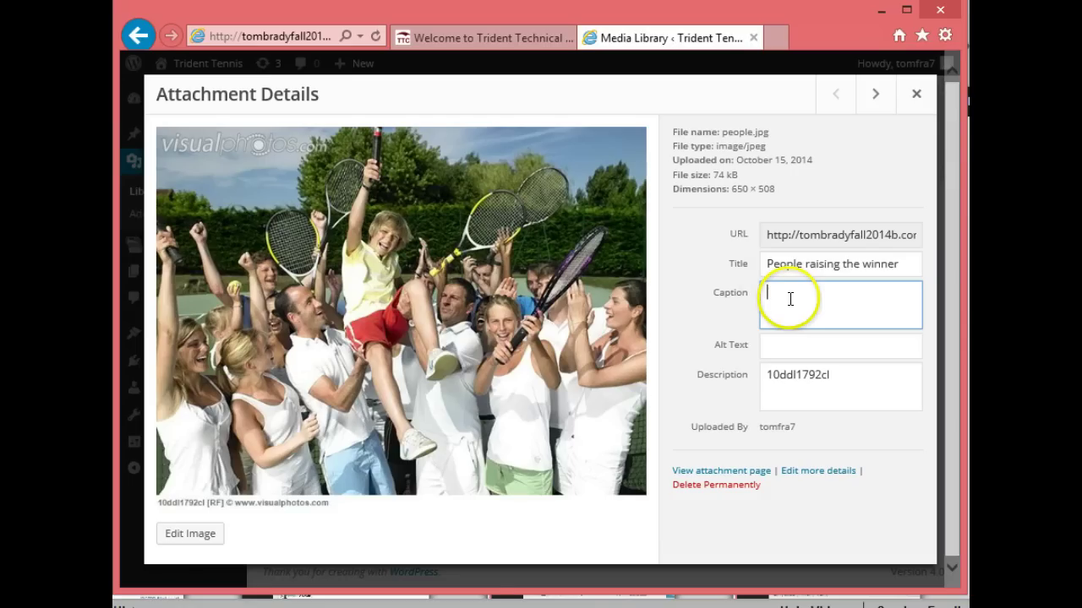
key("ctrl+v")
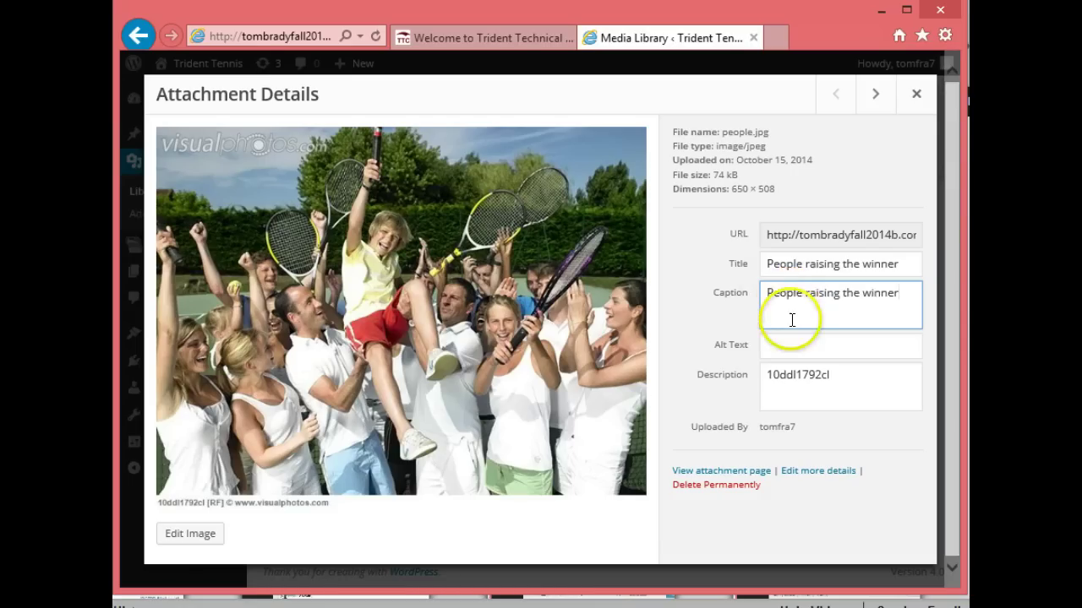
left_click(790, 337)
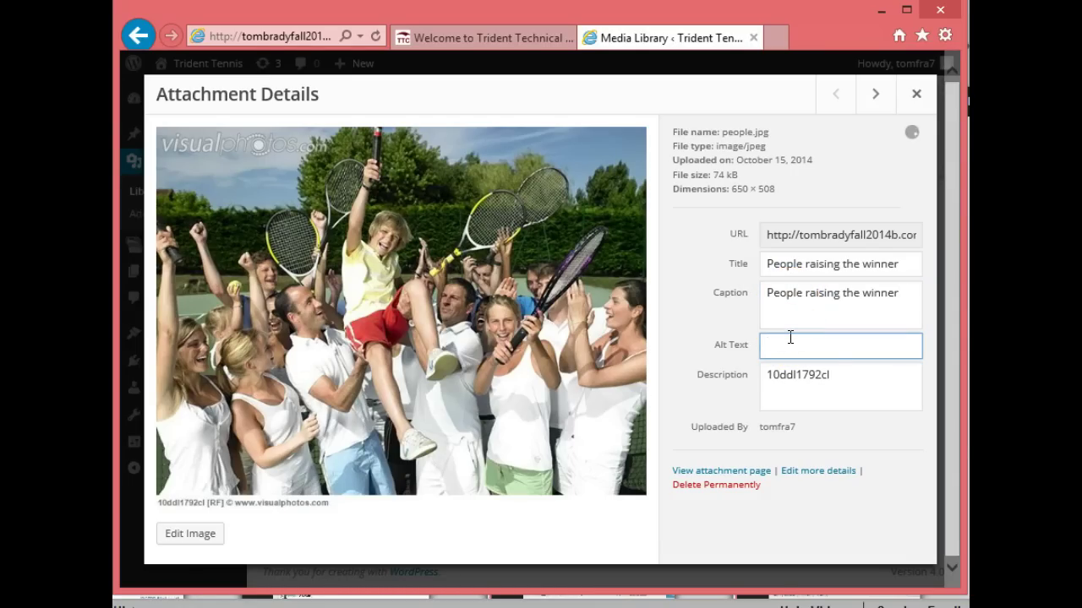
key("ctrl+v")
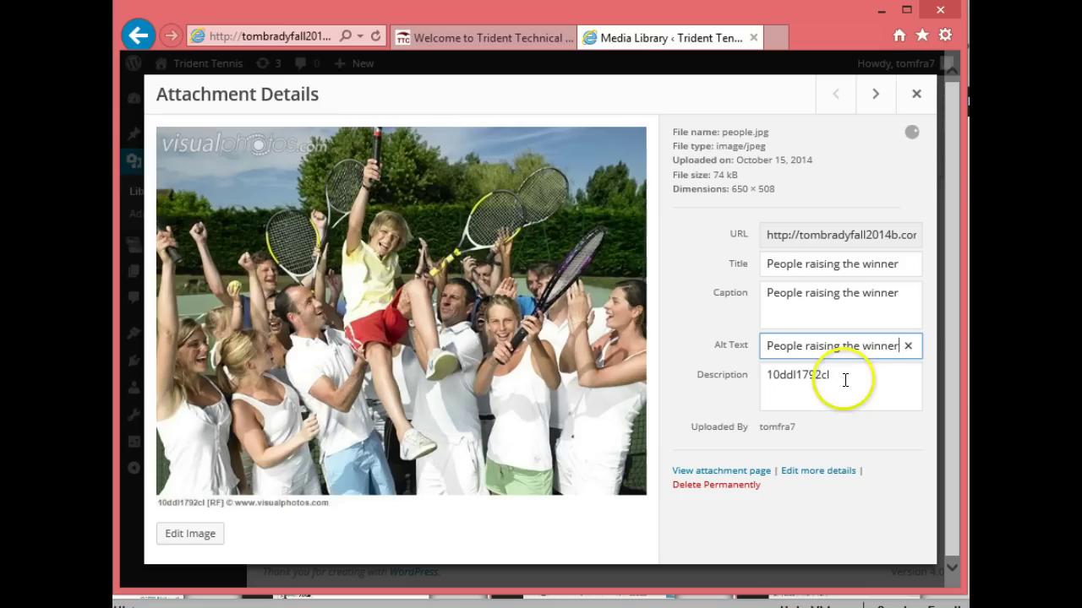
left_click_drag(841, 379, 736, 375)
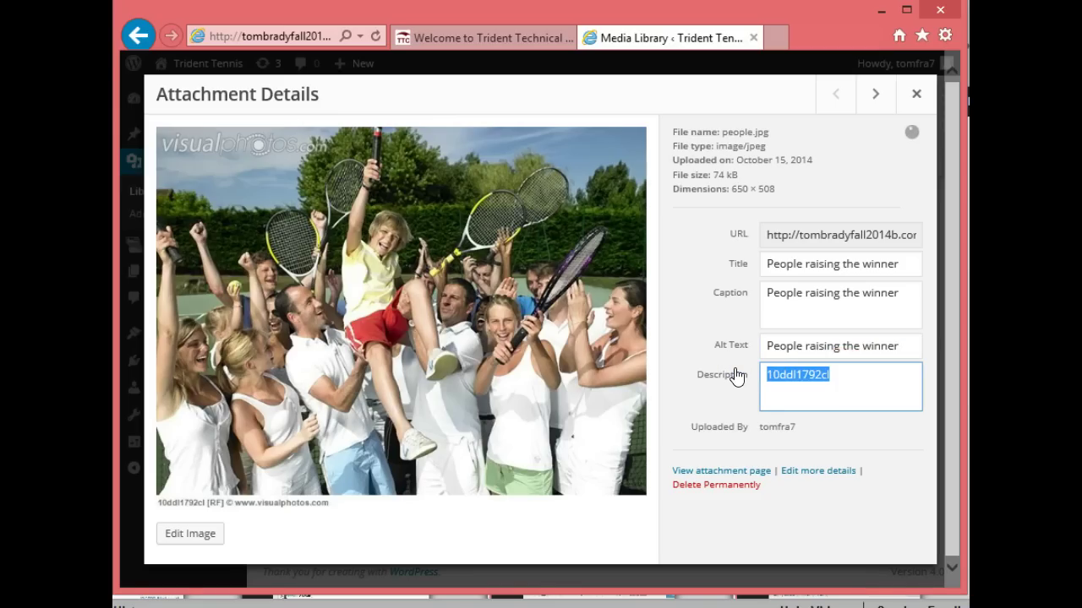
key("ctrl+v")
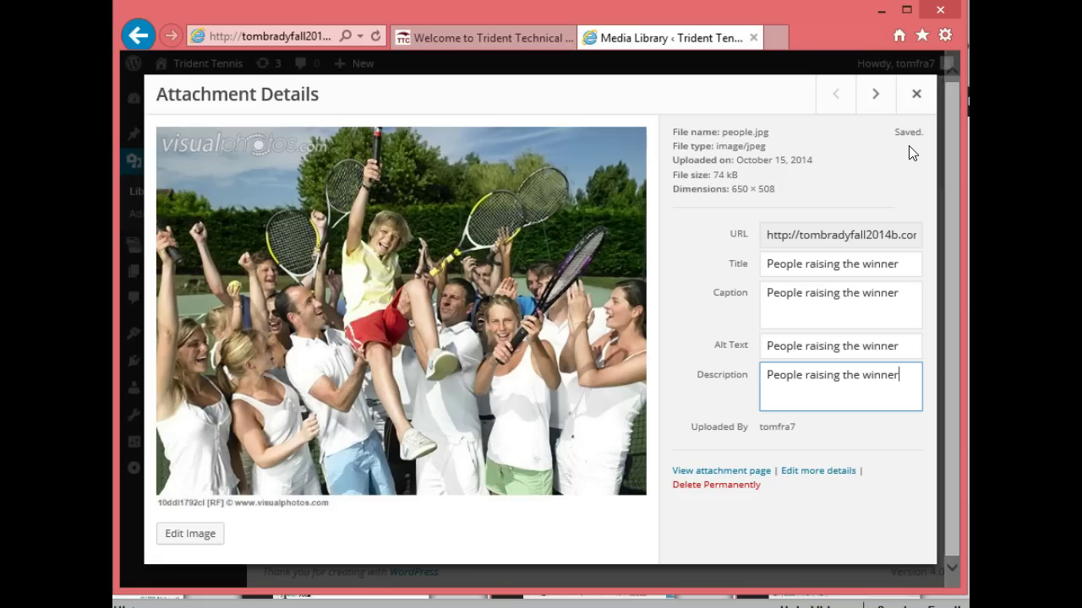
- Page through the kid, girl, fundraiser and family photo details and back, then close the dialog
left_click(874, 95)
left_click(875, 95)
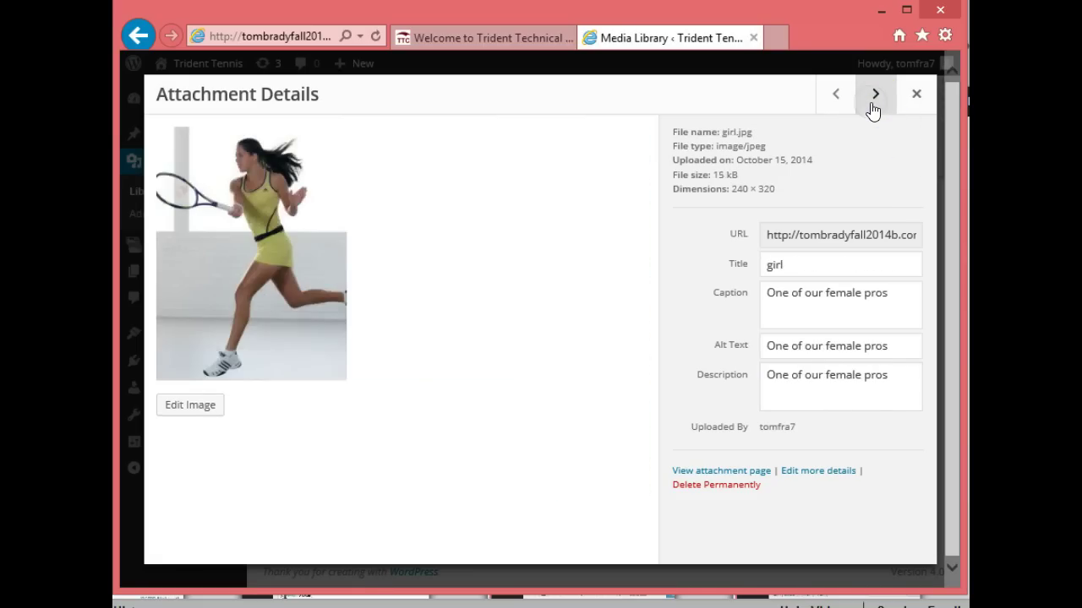
left_click(872, 106)
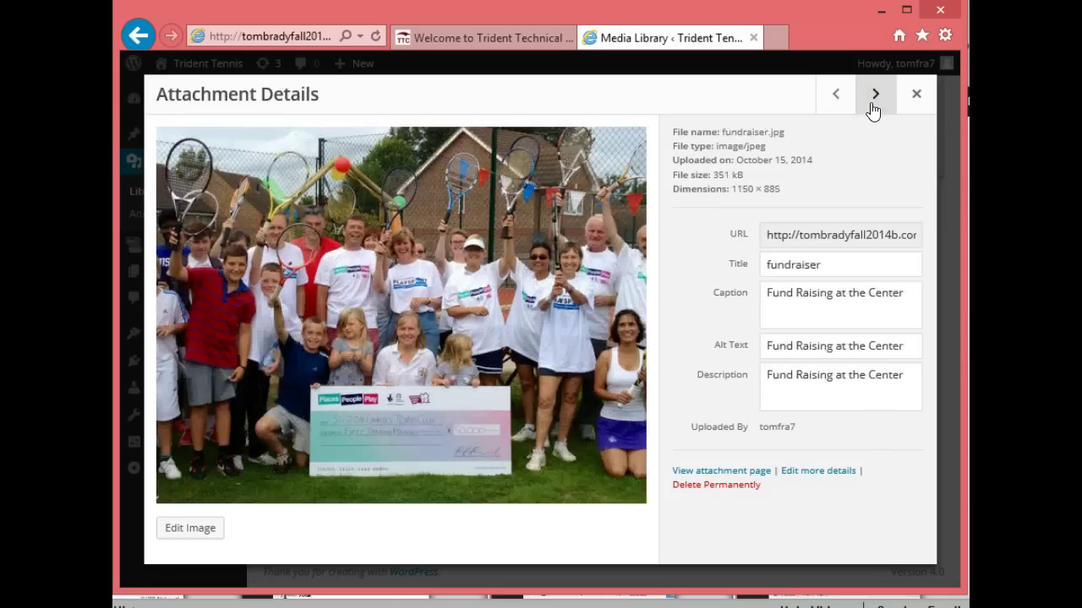
left_click(873, 106)
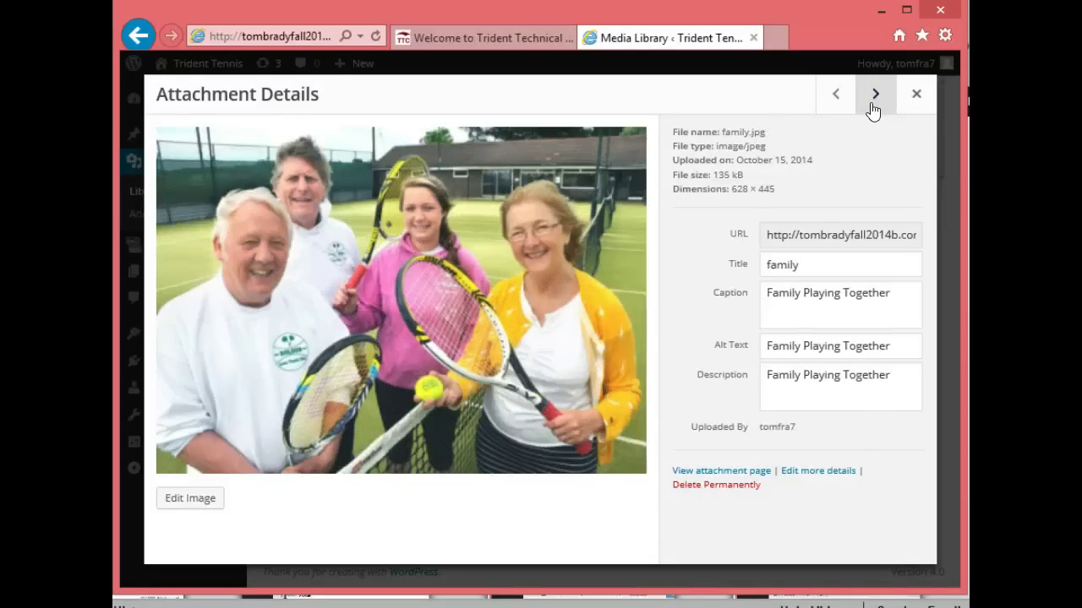
left_click(847, 103)
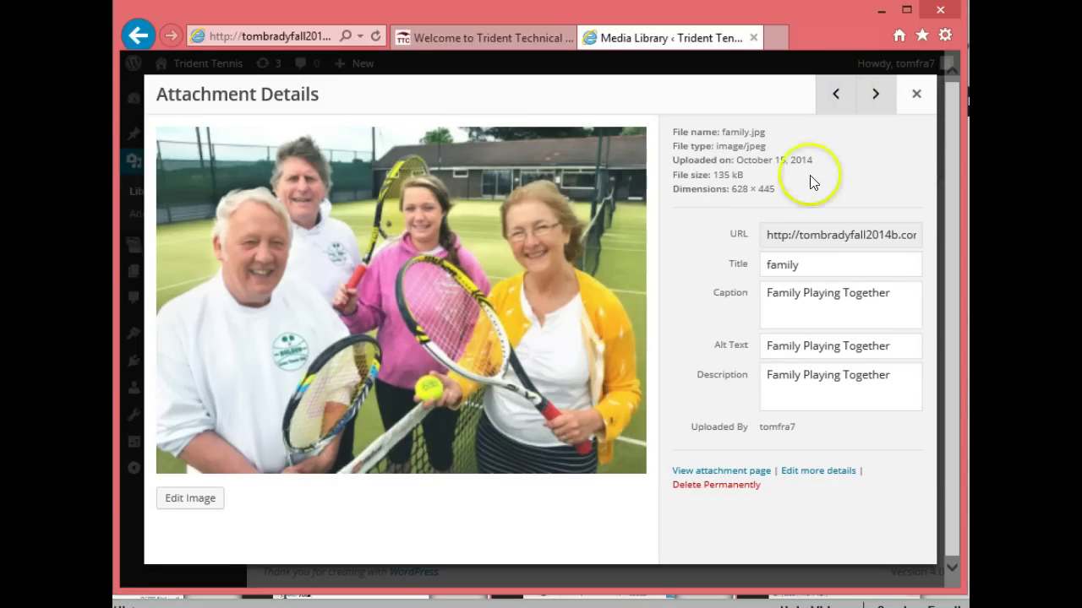
left_click(833, 102)
left_click(830, 104)
left_click(830, 104)
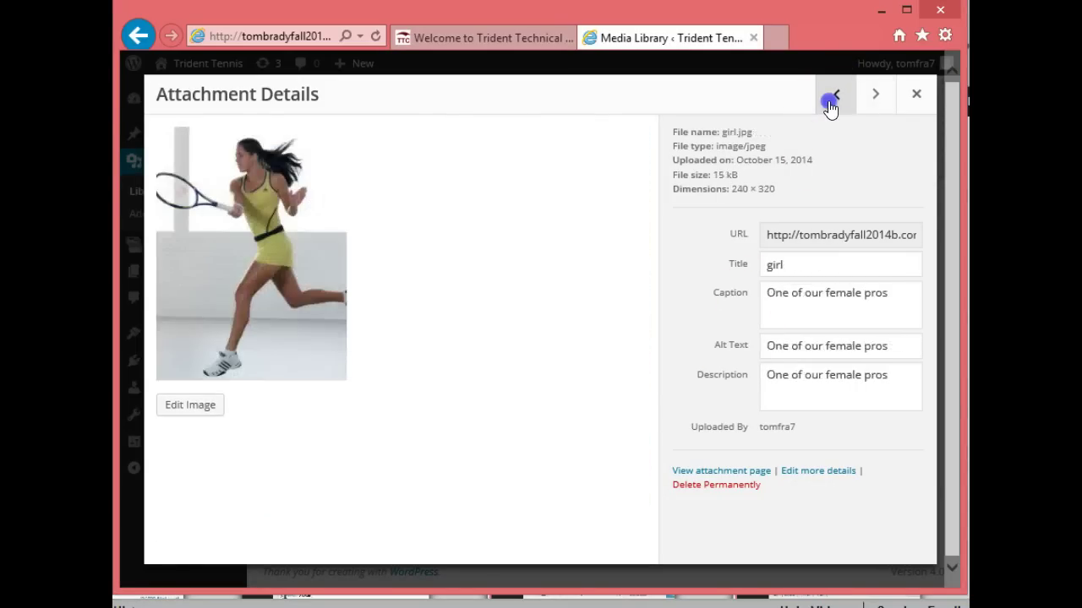
left_click(829, 104)
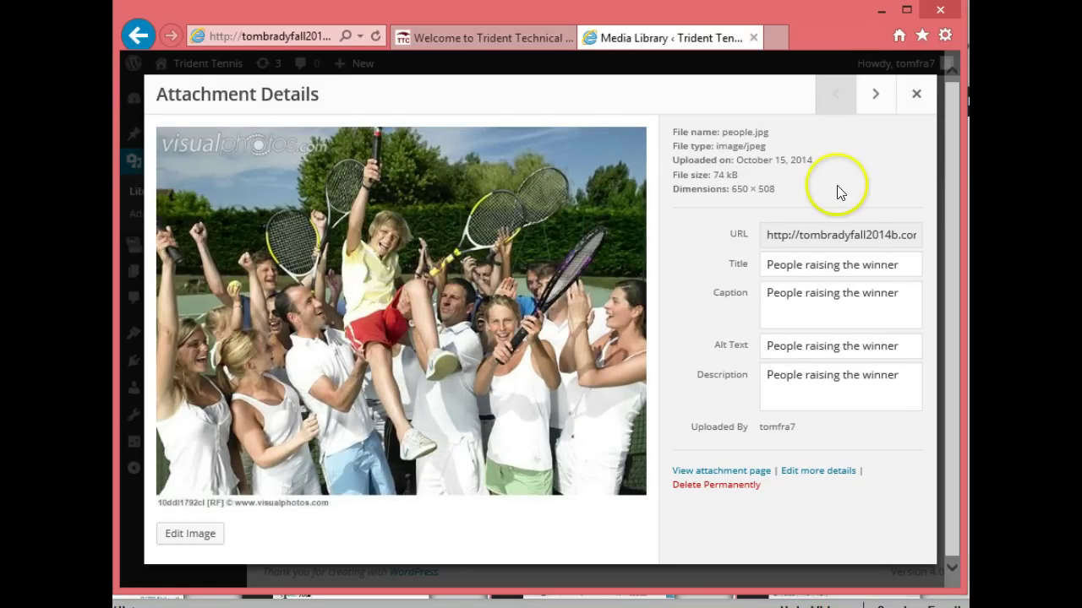
left_click(914, 96)
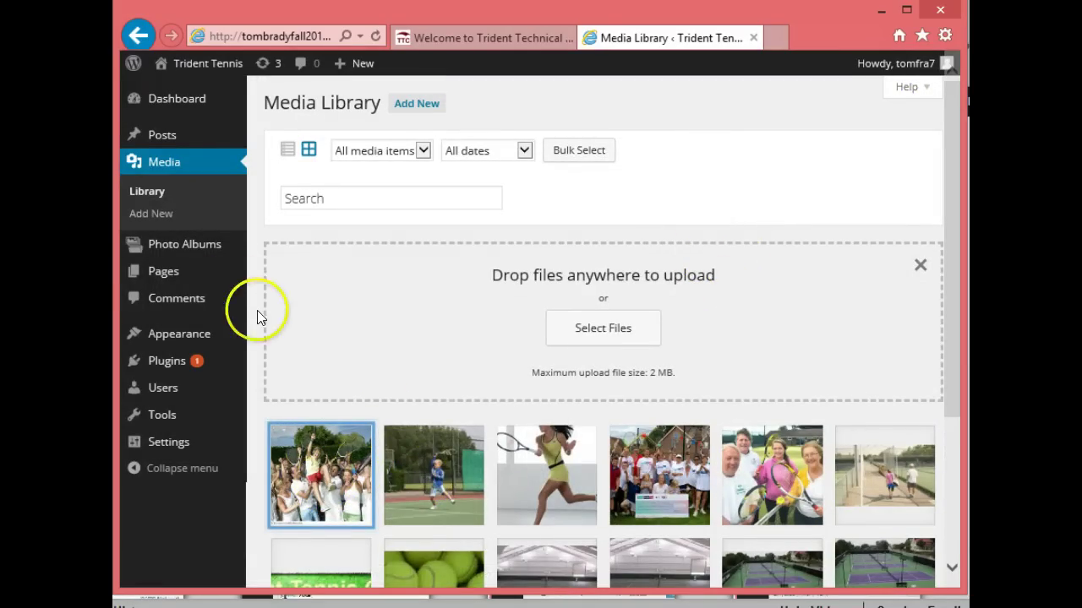
- Go to Photo Albums in the sidebar and choose Add New
mouse_move(169, 248)
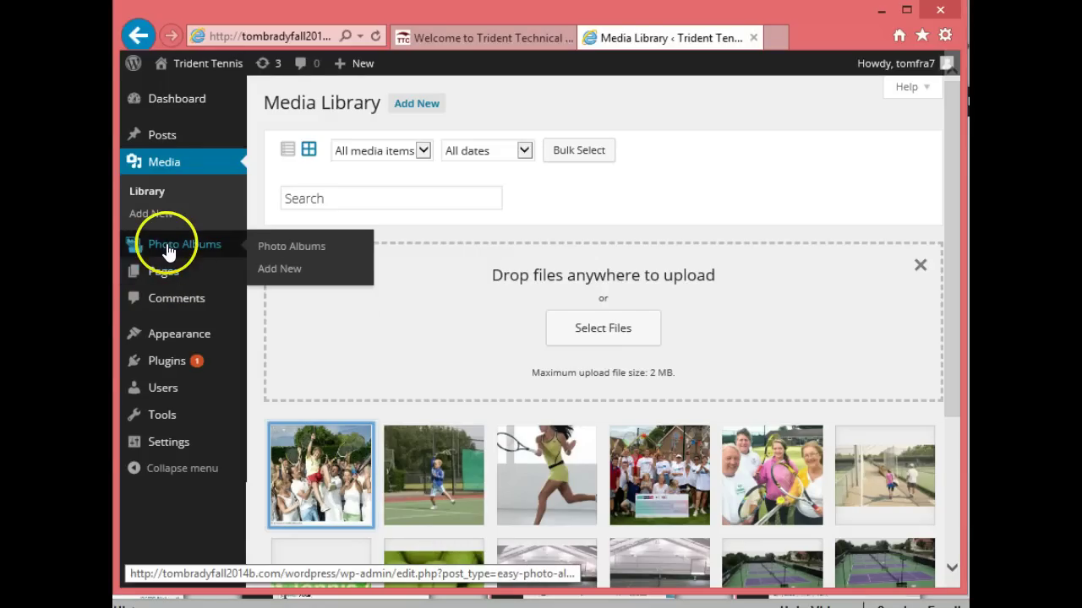
left_click(284, 247)
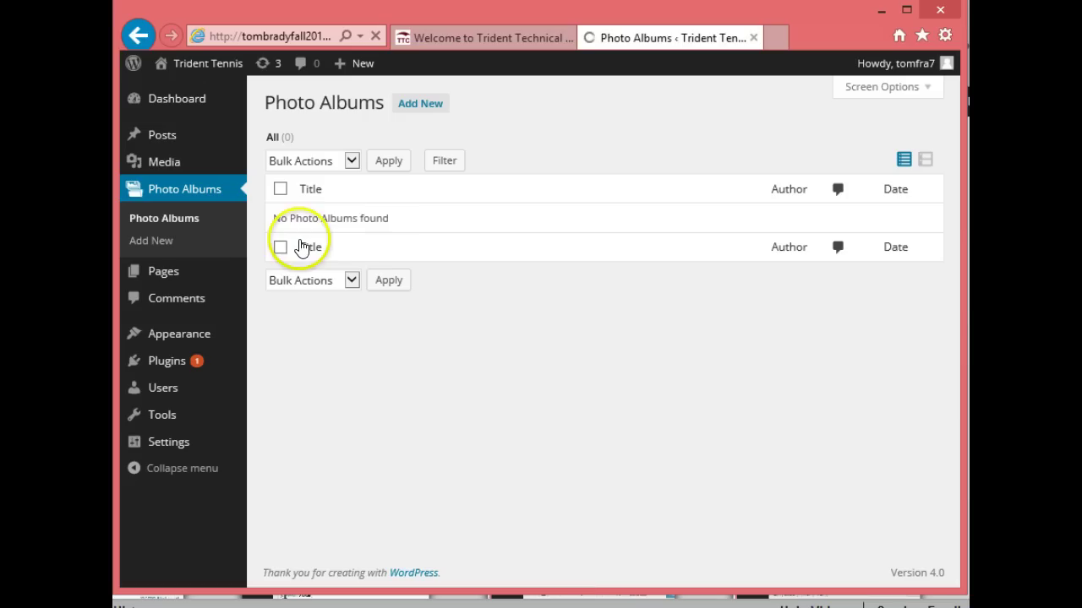
left_click(419, 103)
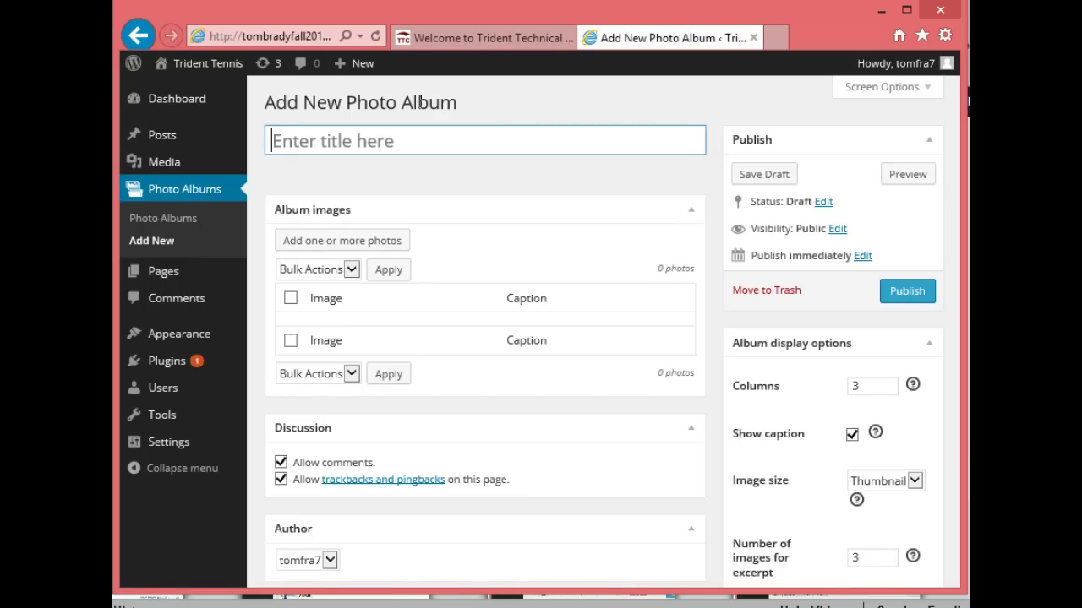
- Name the album 'Photos' and uncheck Allow comments and Allow trackbacks and pingbacks
type("Pho")
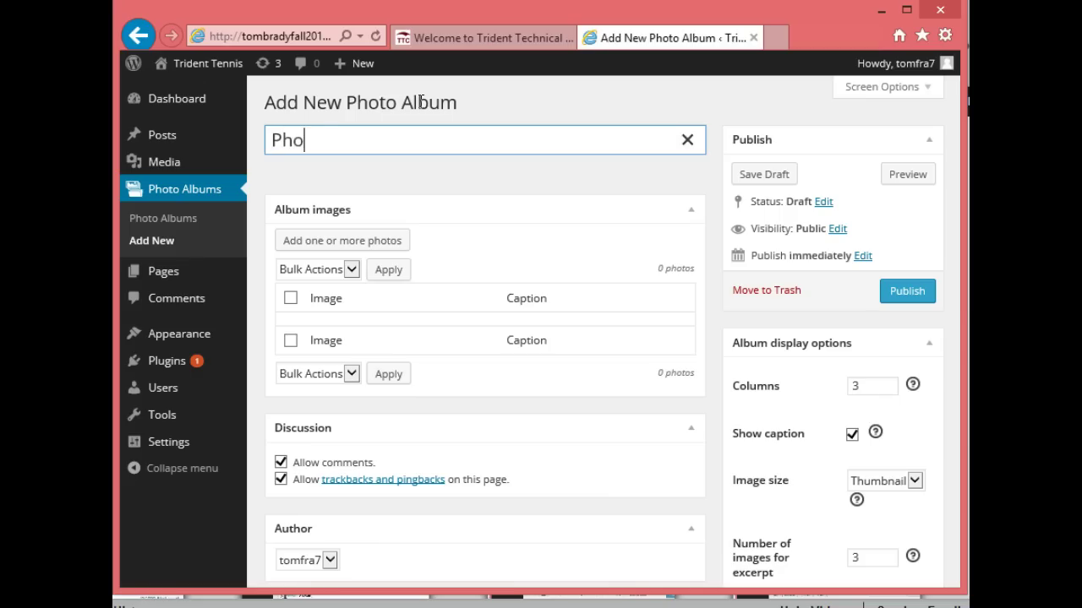
type("h")
key("BackSpace")
type("tos")
left_click(479, 189)
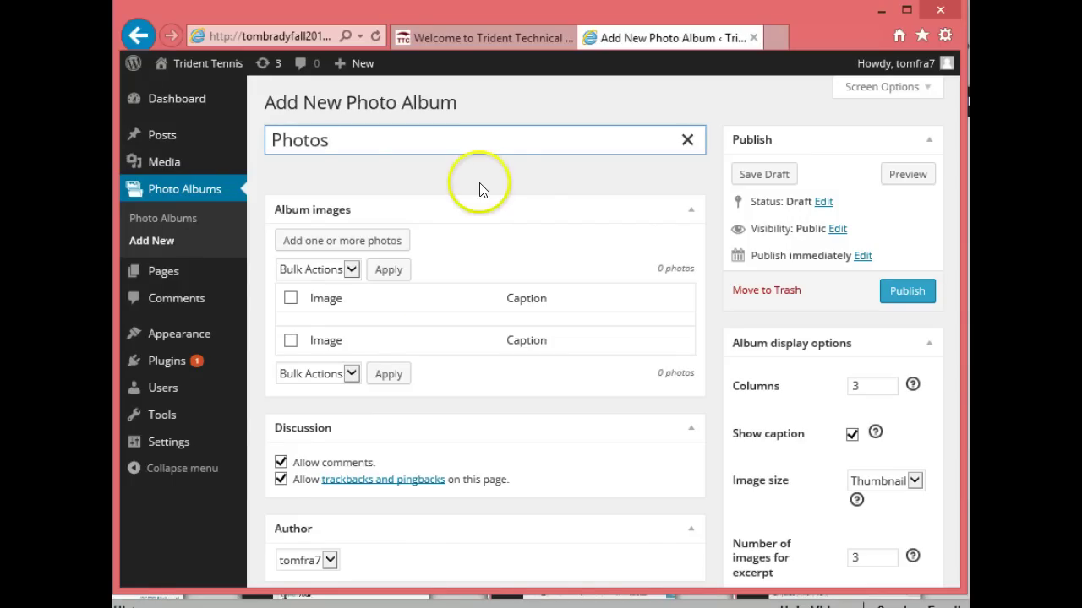
left_click(281, 462)
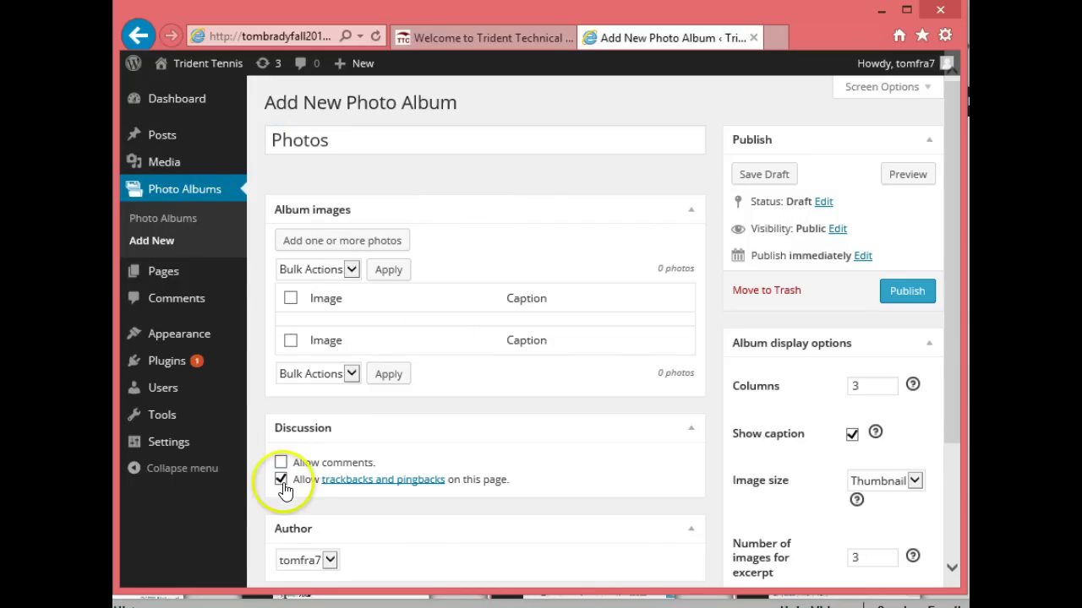
left_click(280, 480)
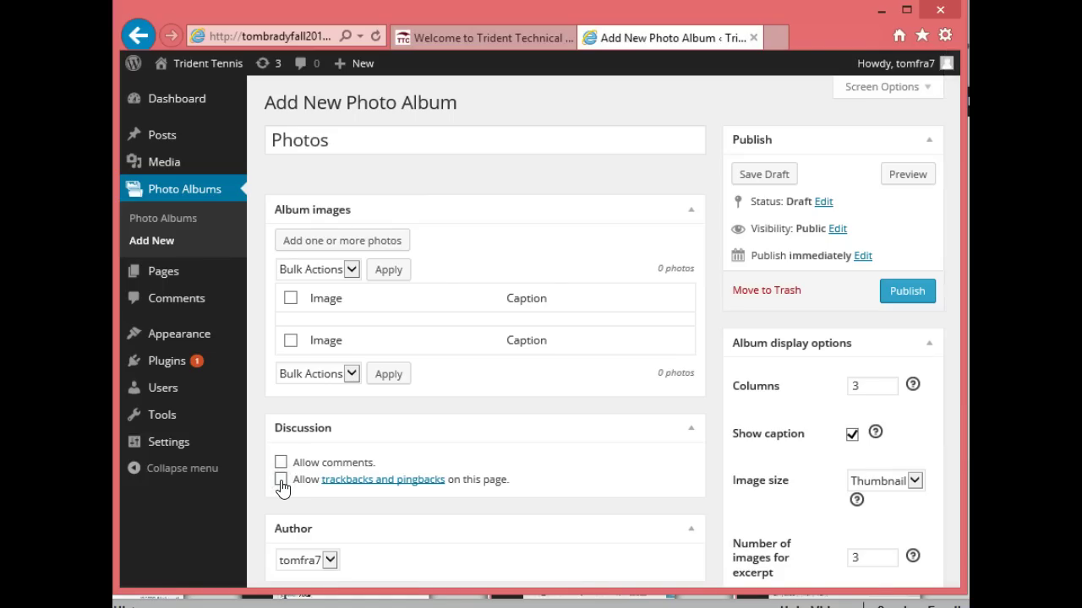
- Select the people, kid, girl, fundraiser and family photos in the Media Library and insert them into the album
left_click(359, 247)
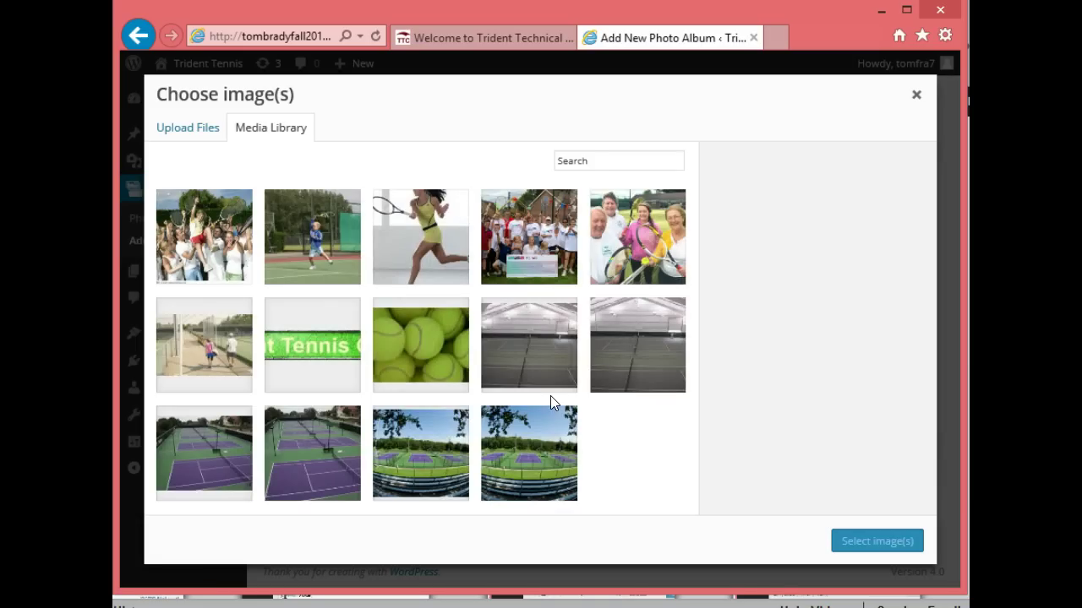
left_click(216, 244)
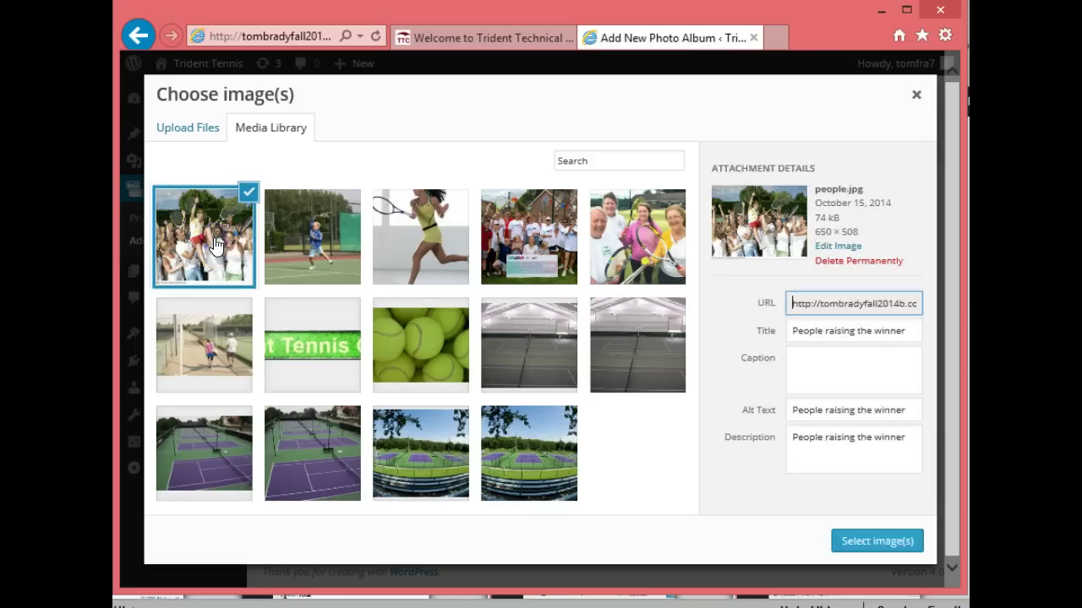
left_click(328, 252)
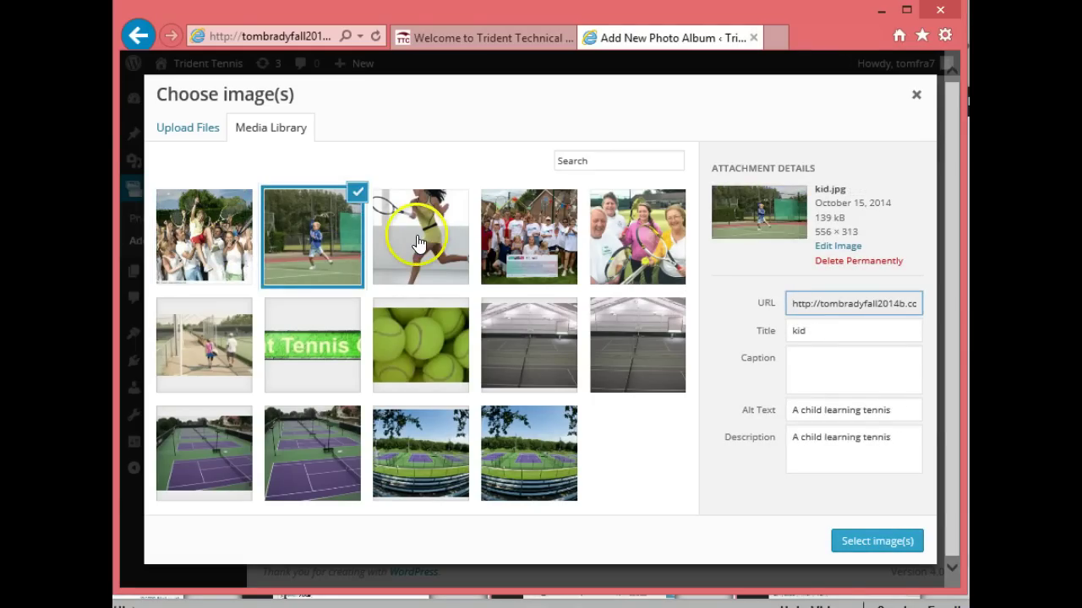
left_click(417, 243)
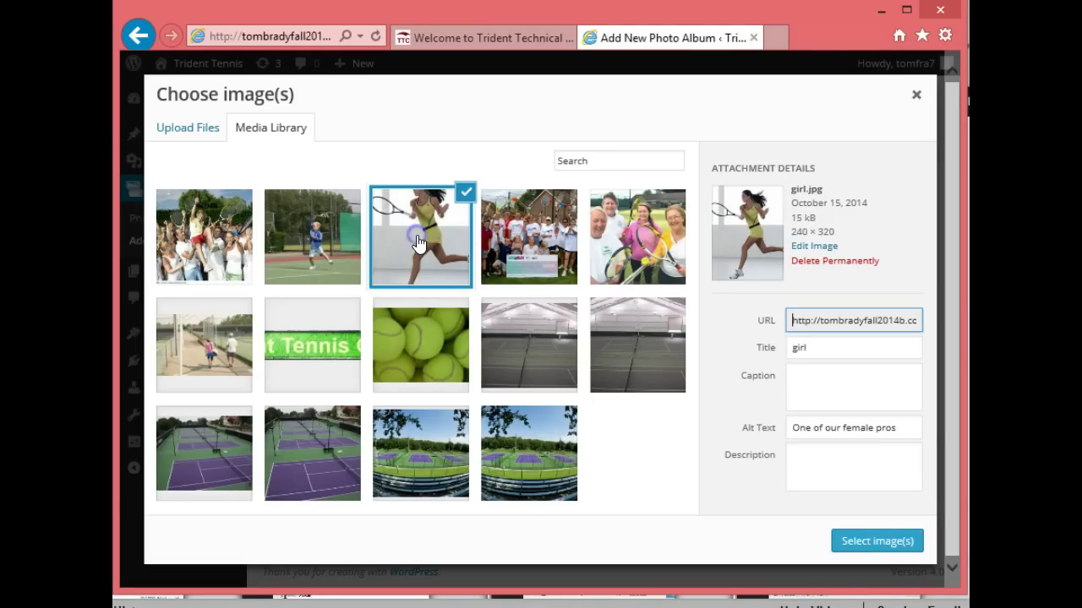
left_click(510, 239)
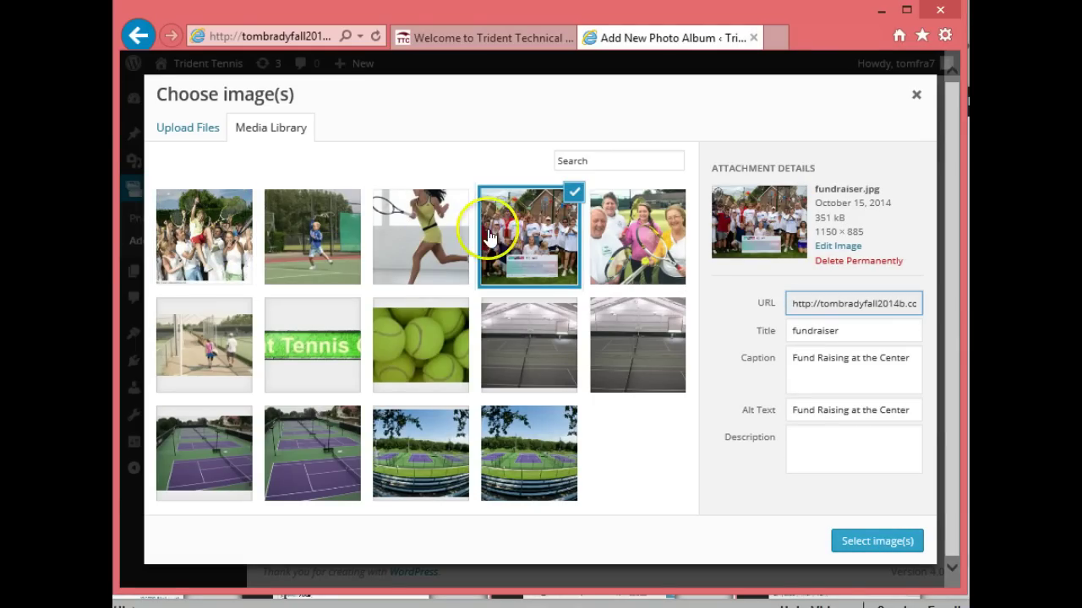
left_click(429, 227)
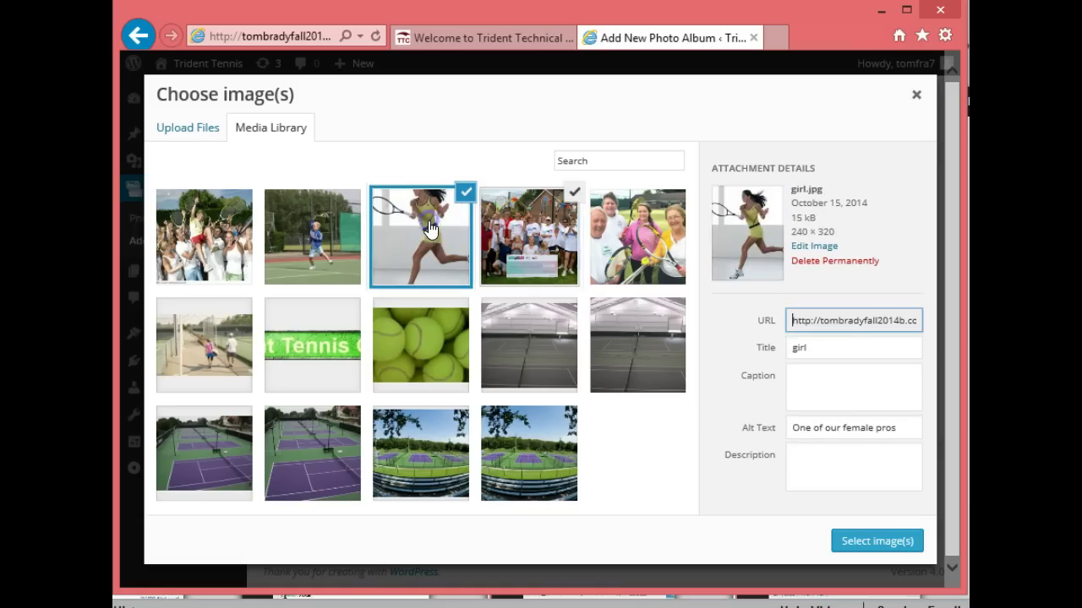
left_click(338, 224)
left_click(193, 212)
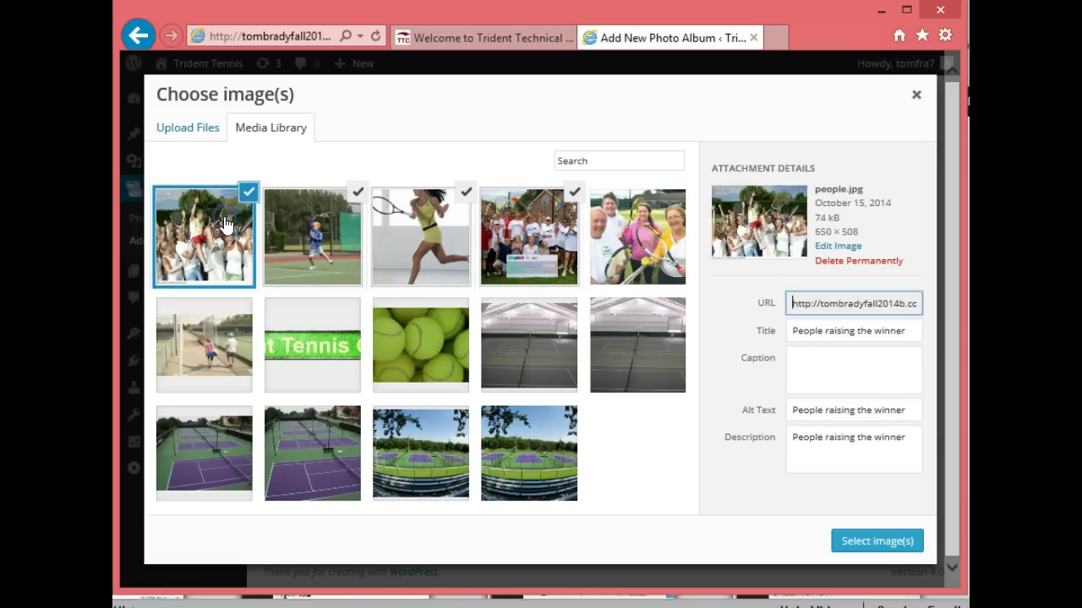
left_click(626, 230)
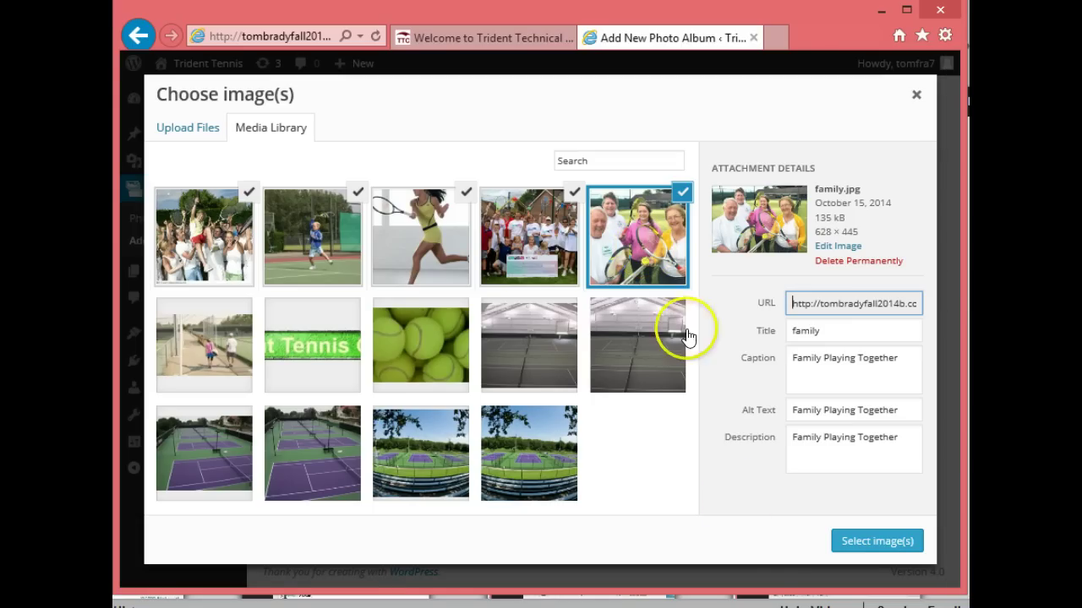
left_click(877, 542)
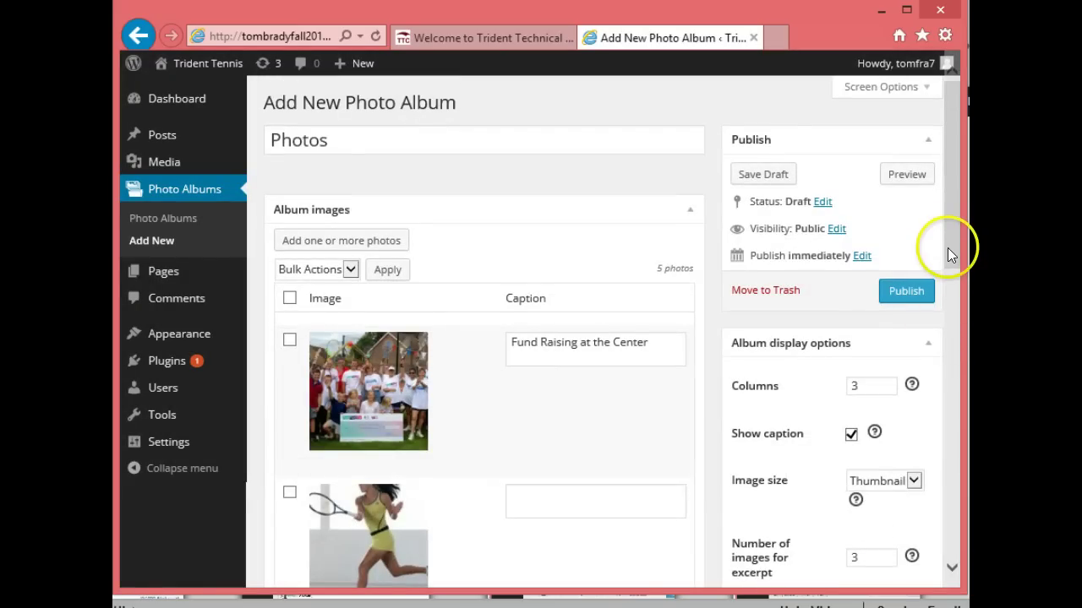
- Caption the second album photo, the female tennis player, 'Our Female Pro'
left_click_drag(948, 248, 961, 318)
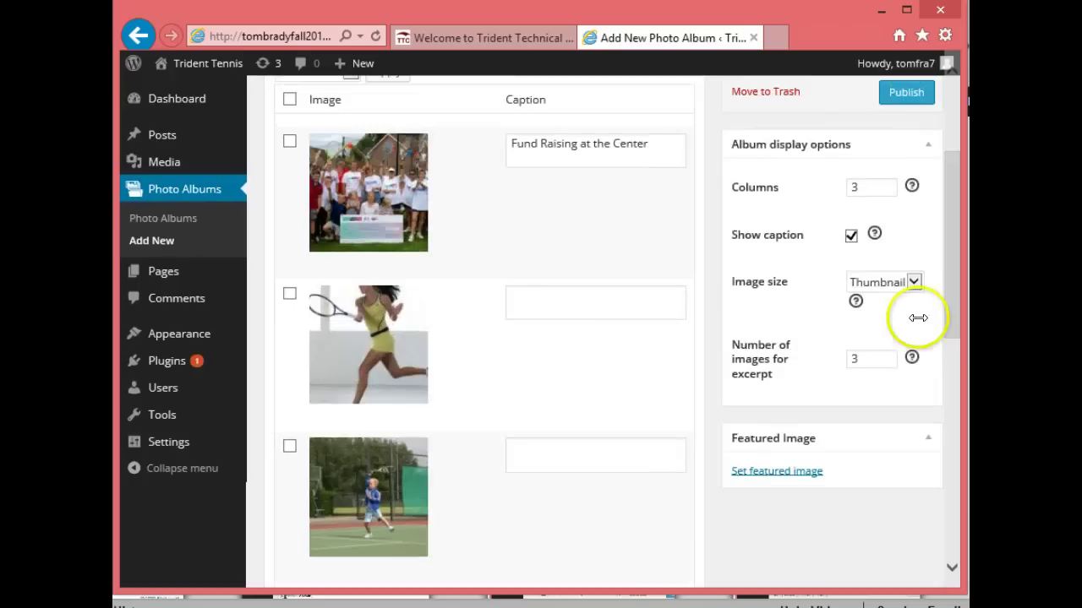
left_click(545, 298)
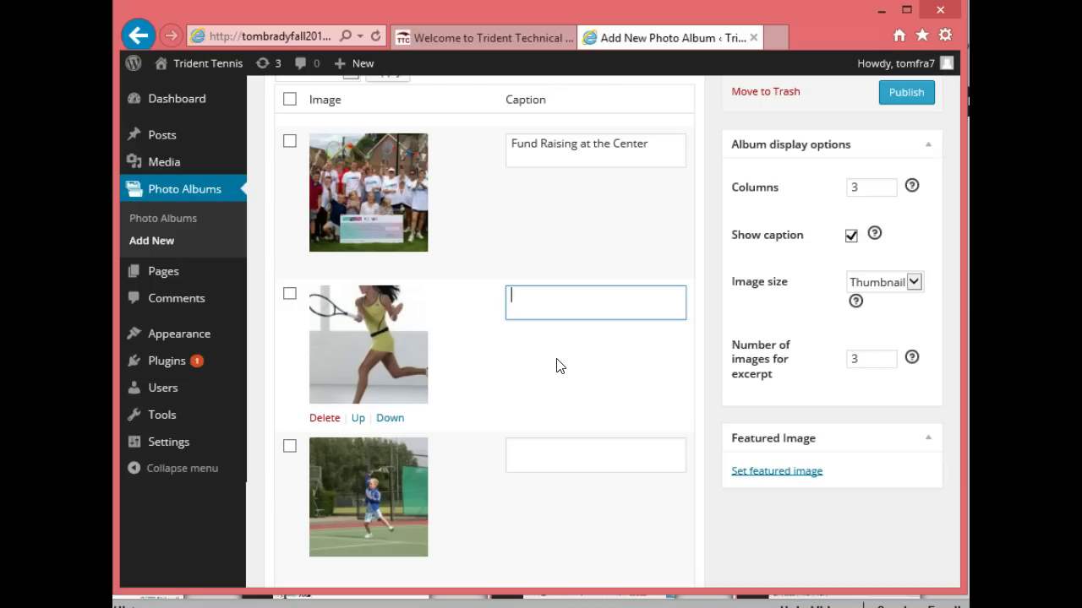
type("Our Fem")
key("BackSpace")
key("BackSpace")
key("BackSpace")
type("Femal")
key("BackSpace")
type("le Pro")
- Caption the third album photo 'Child Learning Tennis'
left_click(520, 462)
type("C")
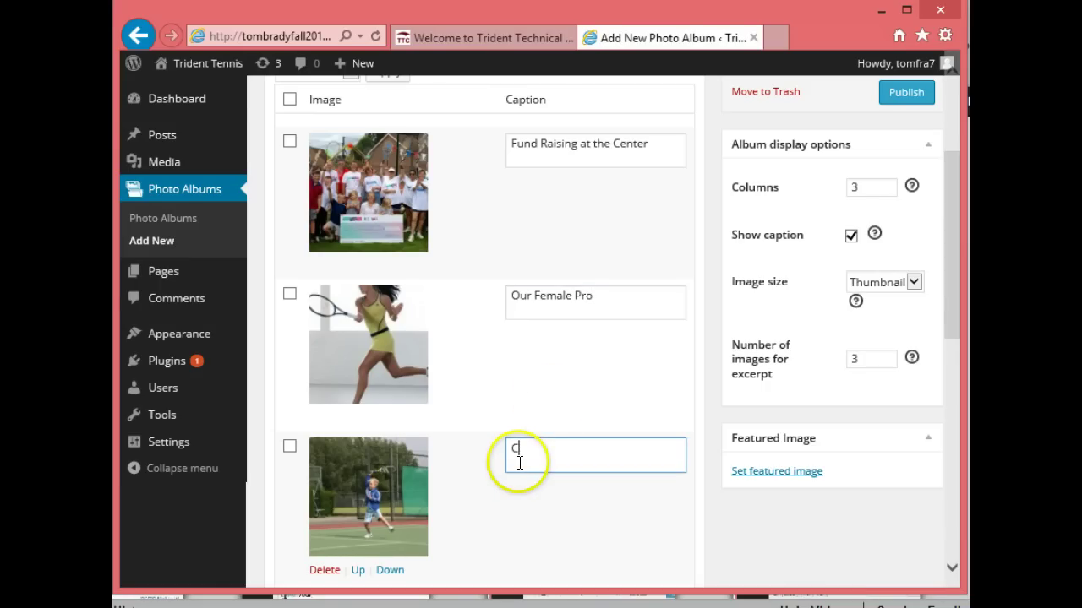
type("hild Lea")
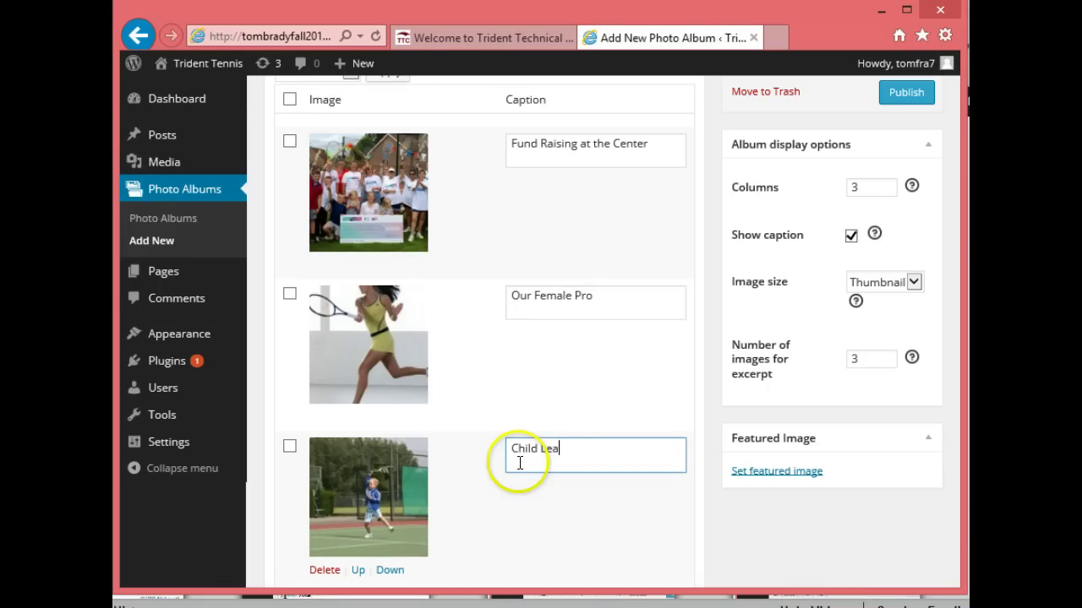
type("rning Tennis")
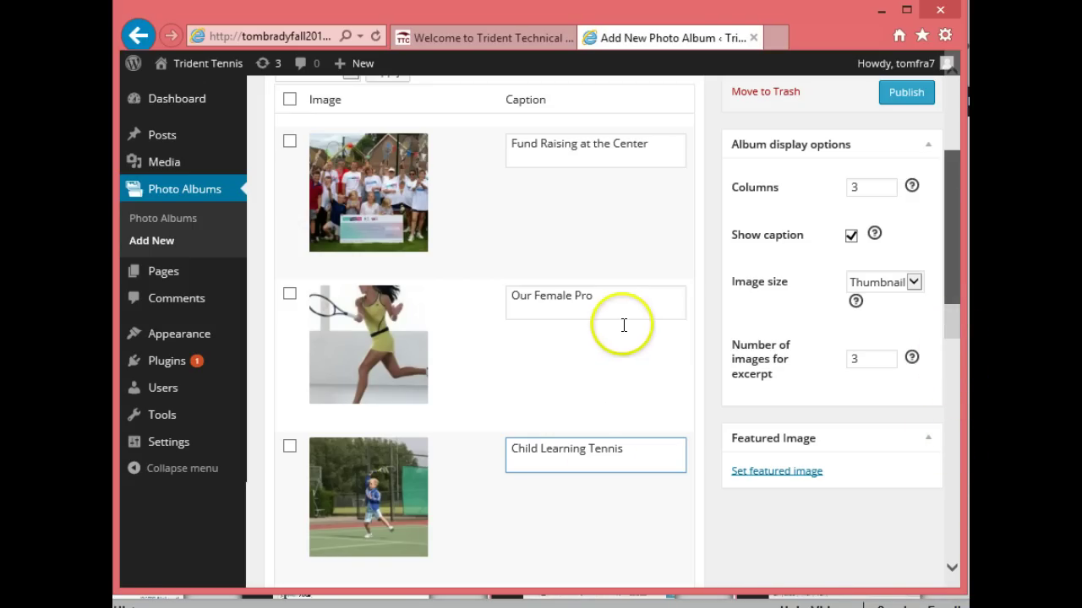
left_click(615, 378)
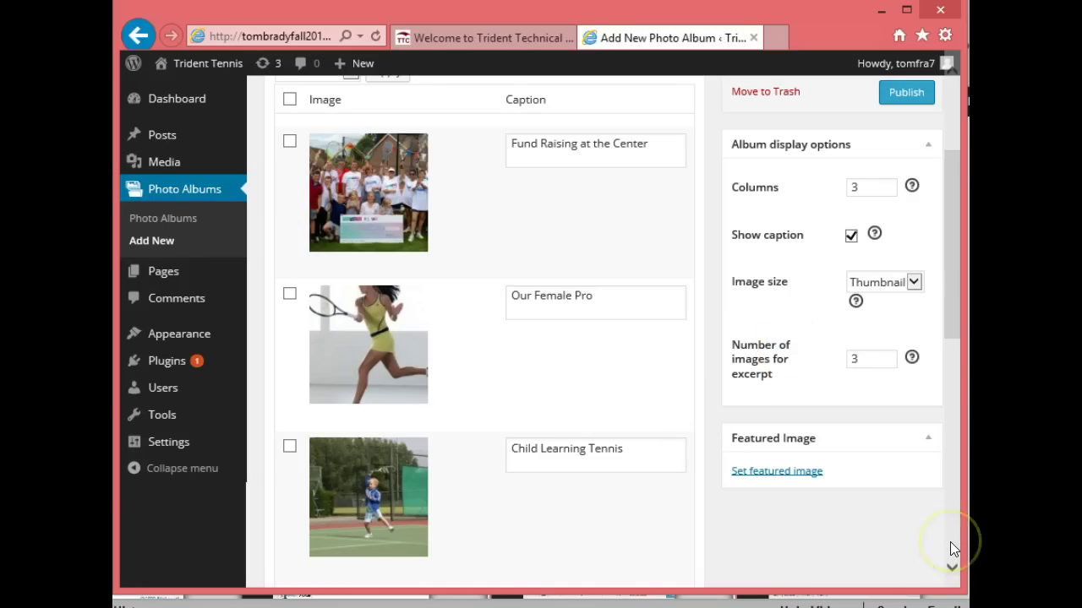
- Publish the Trident Tennis photo album
left_click(903, 92)
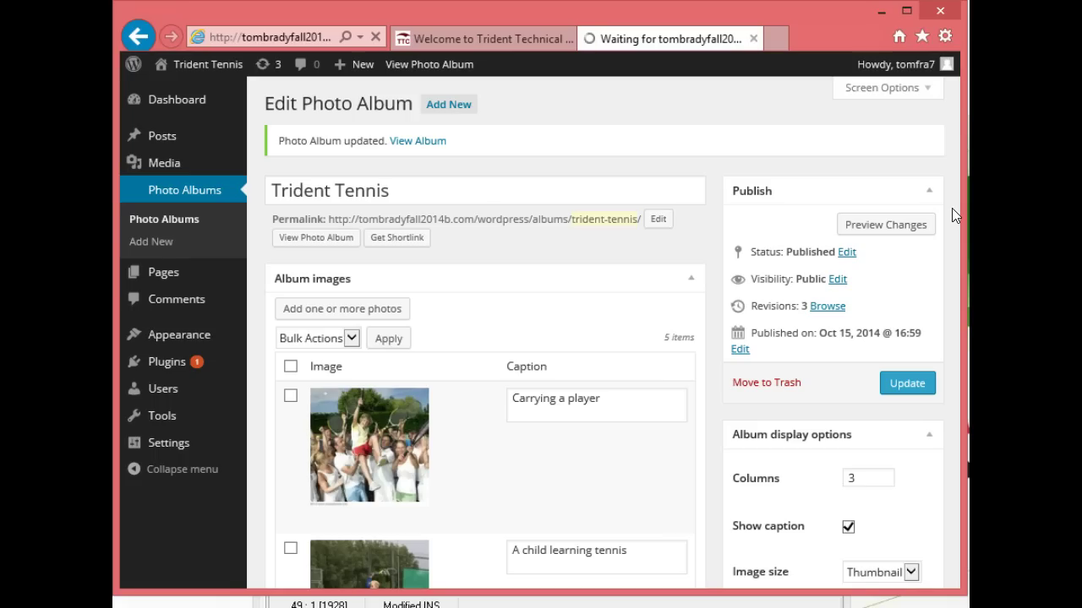
left_click(948, 497)
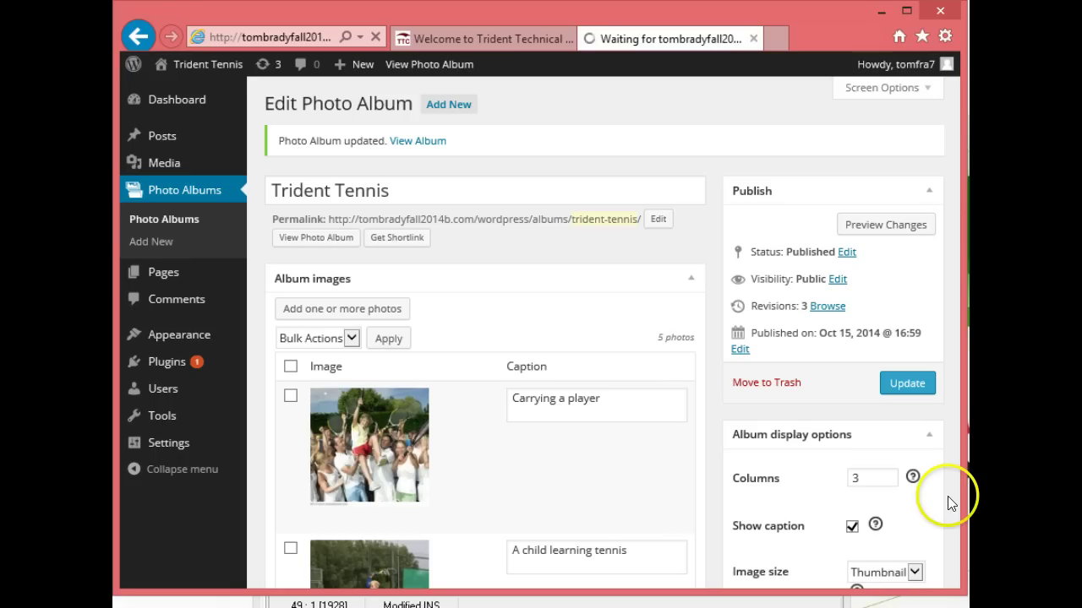
left_click(950, 196)
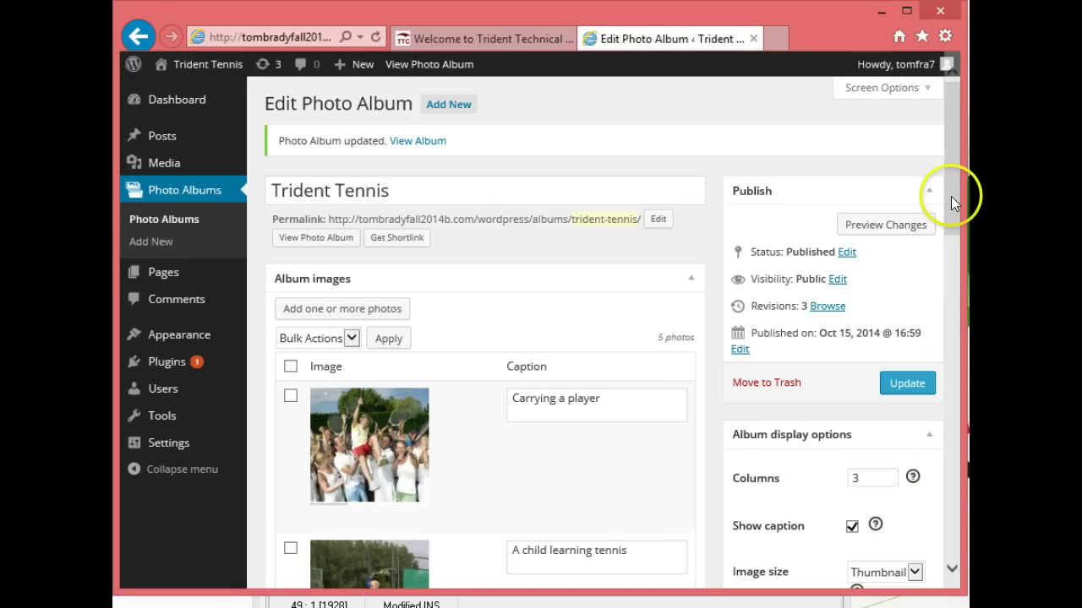
left_click(951, 433)
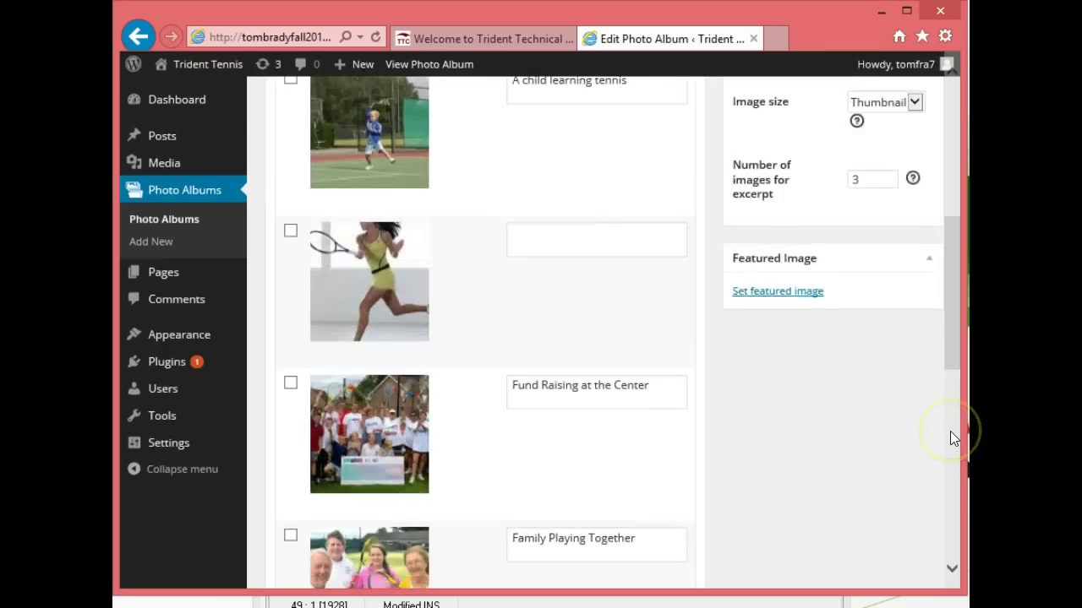
left_click(951, 475)
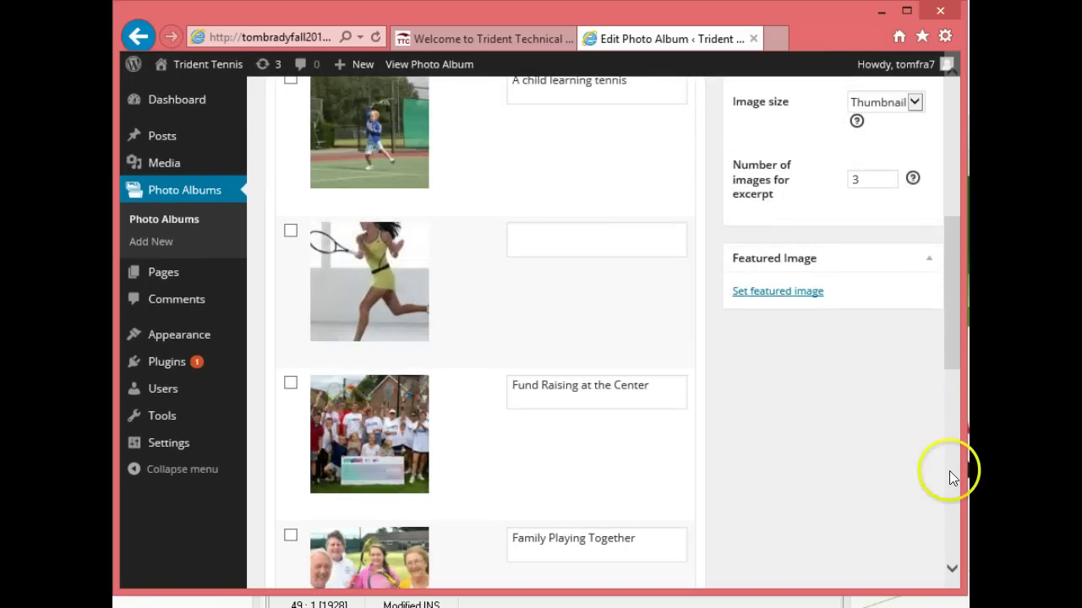
- Caption the female tennis player photo 'Our female tennis pro'
left_click(558, 238)
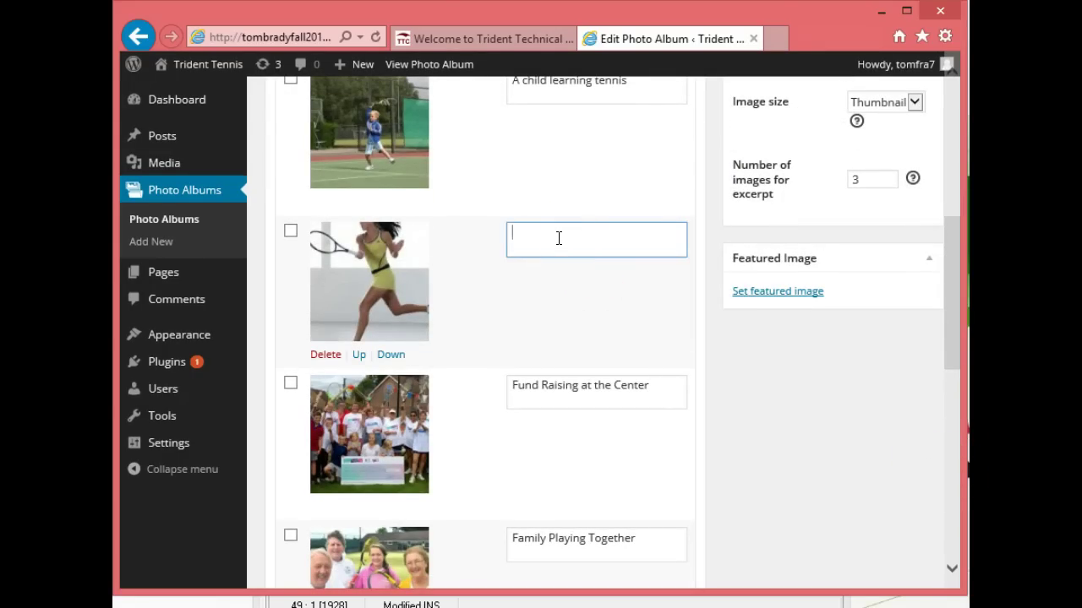
type("Our")
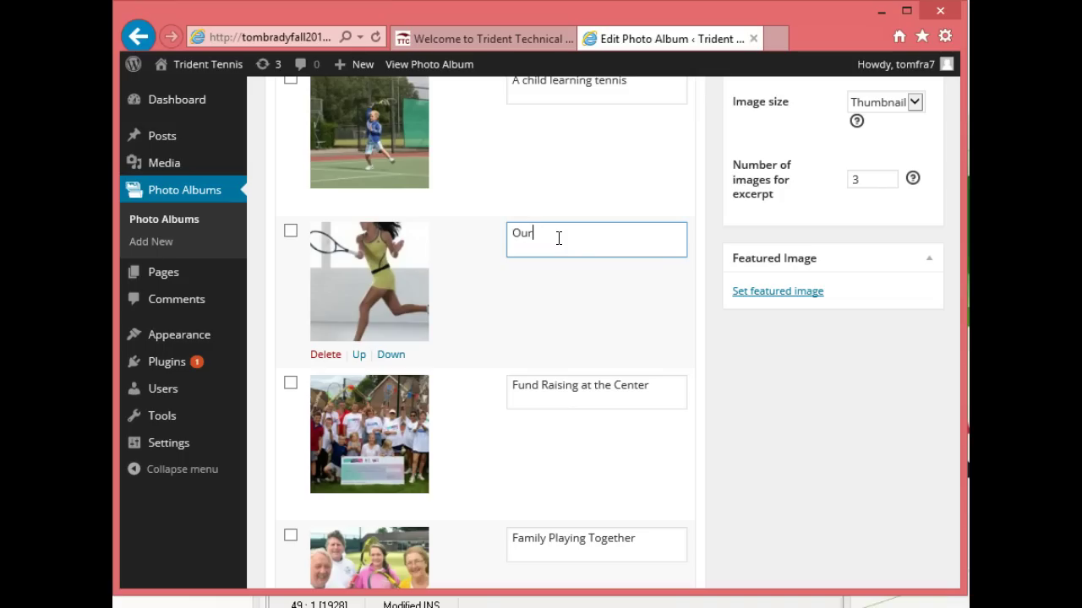
type(" female tn")
key("BackSpace")
type("ennis pro")
- Update the Trident Tennis album so its new photo captions are saved
scroll(956, 156, "up", 8)
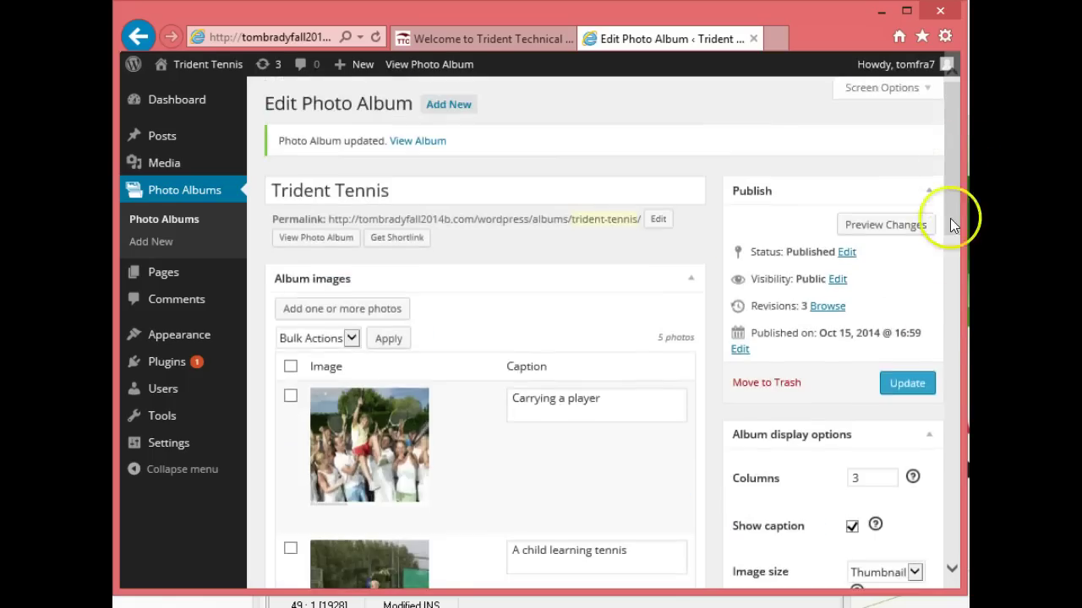
left_click(904, 385)
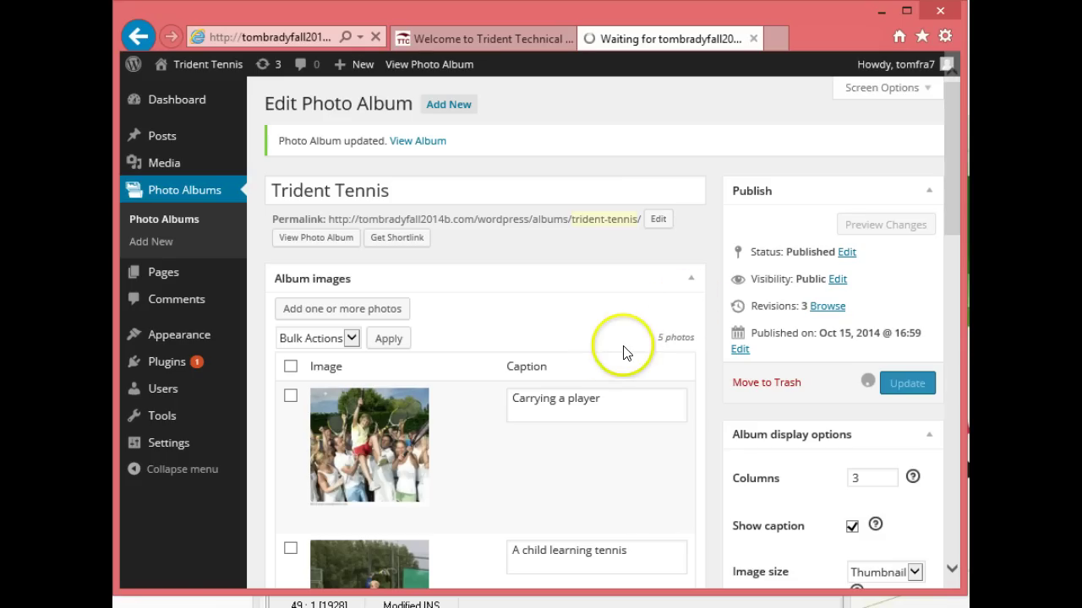
mouse_move(284, 538)
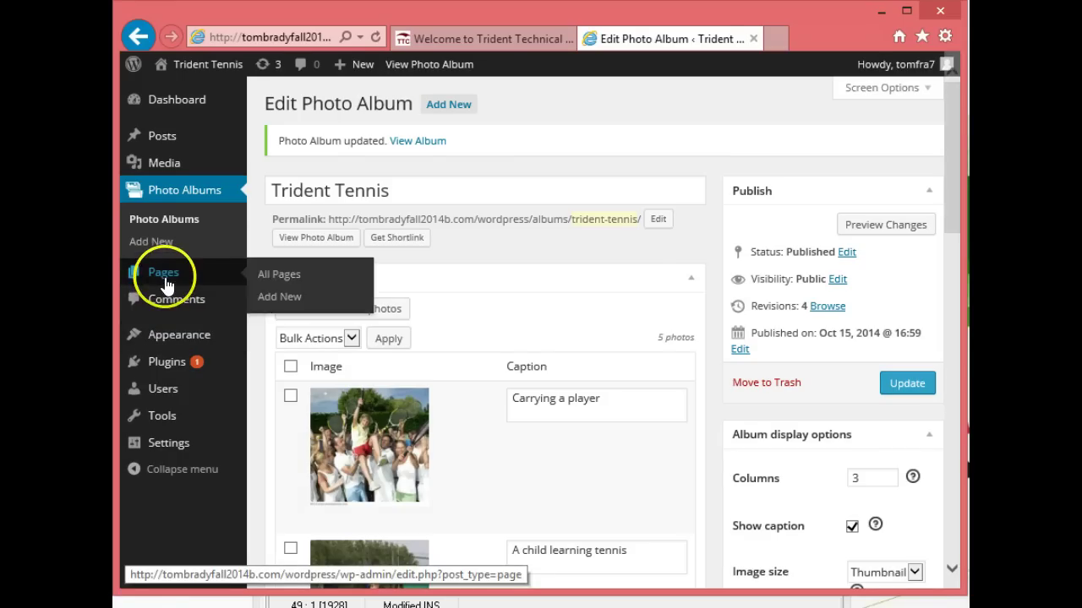
- Go to the Pages list and start adding a new page
left_click(167, 279)
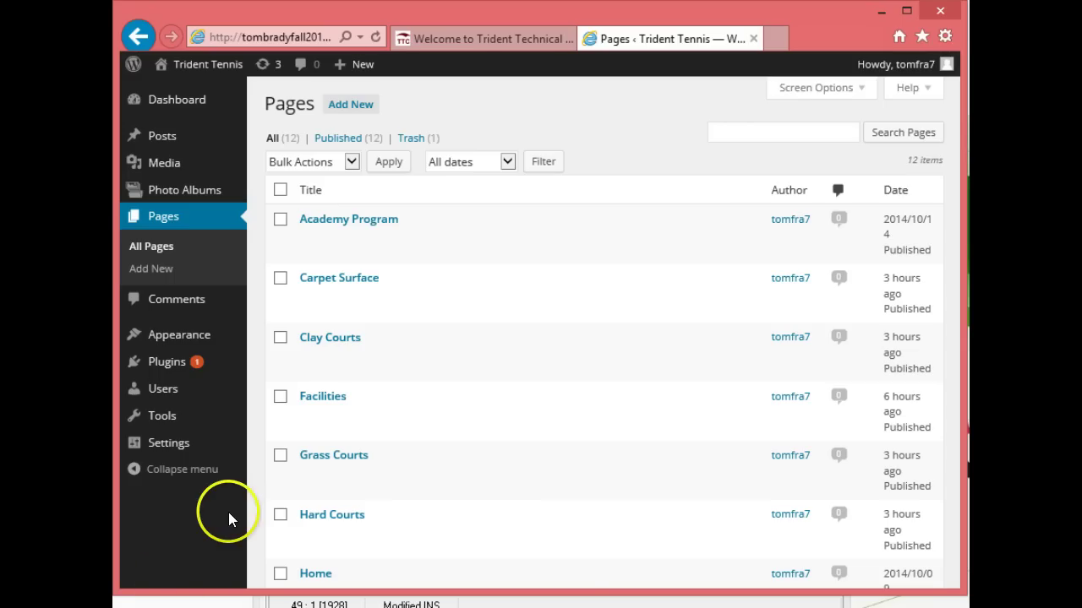
left_click(348, 104)
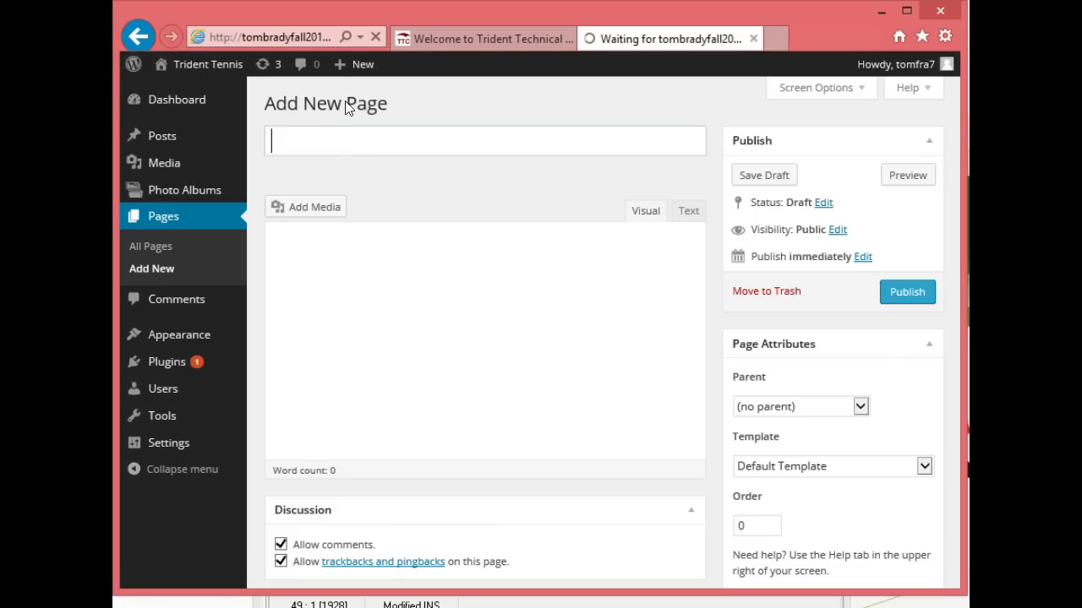
- Title the new page 'Photos' with the body text 'These are some photos of our center'
left_click(375, 143)
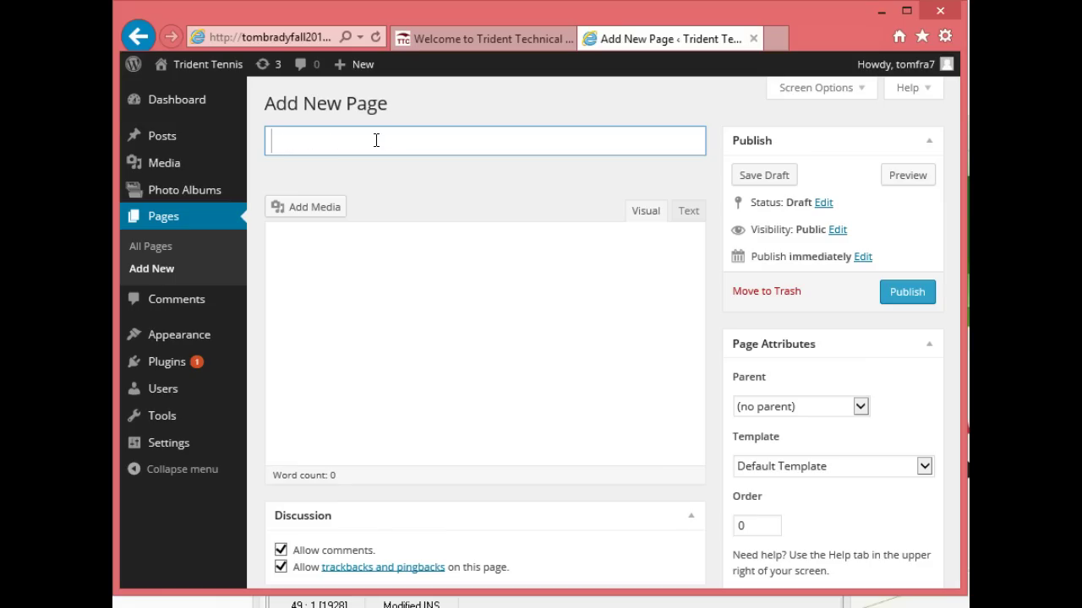
type("Ph")
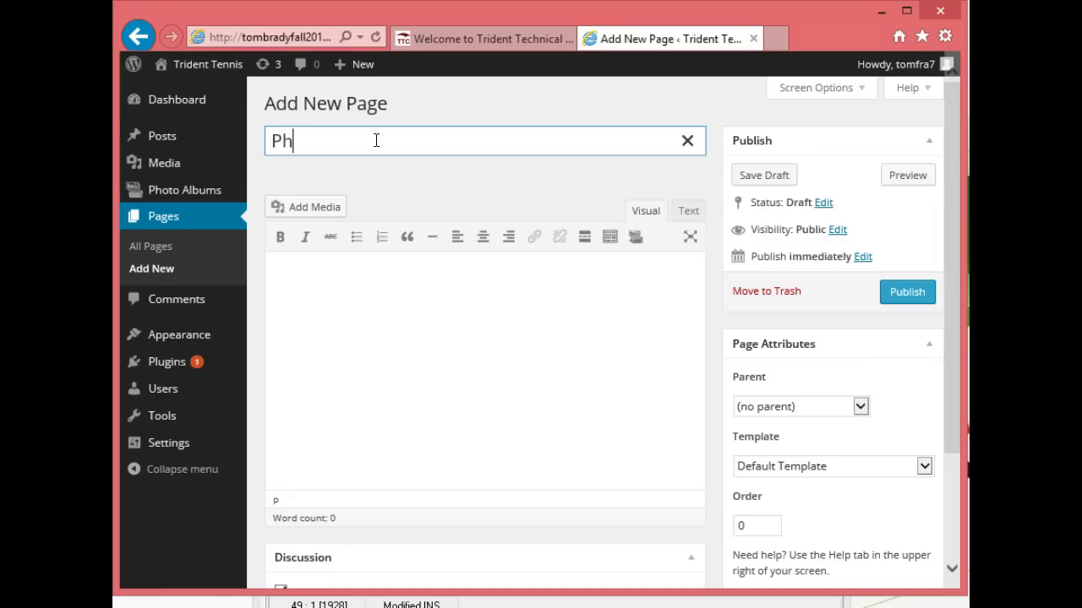
type("otos")
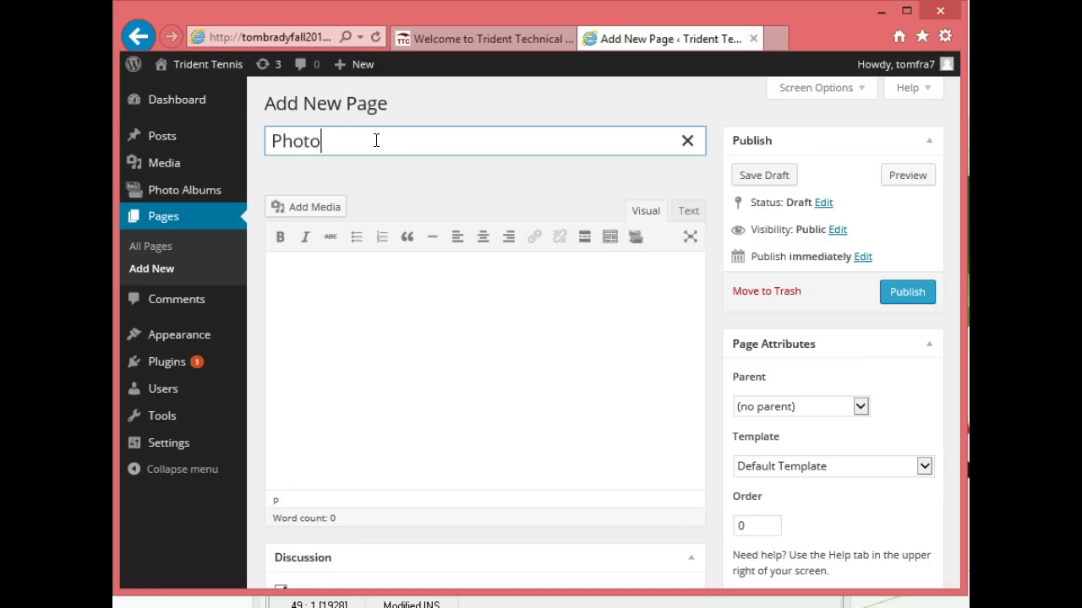
left_click(313, 275)
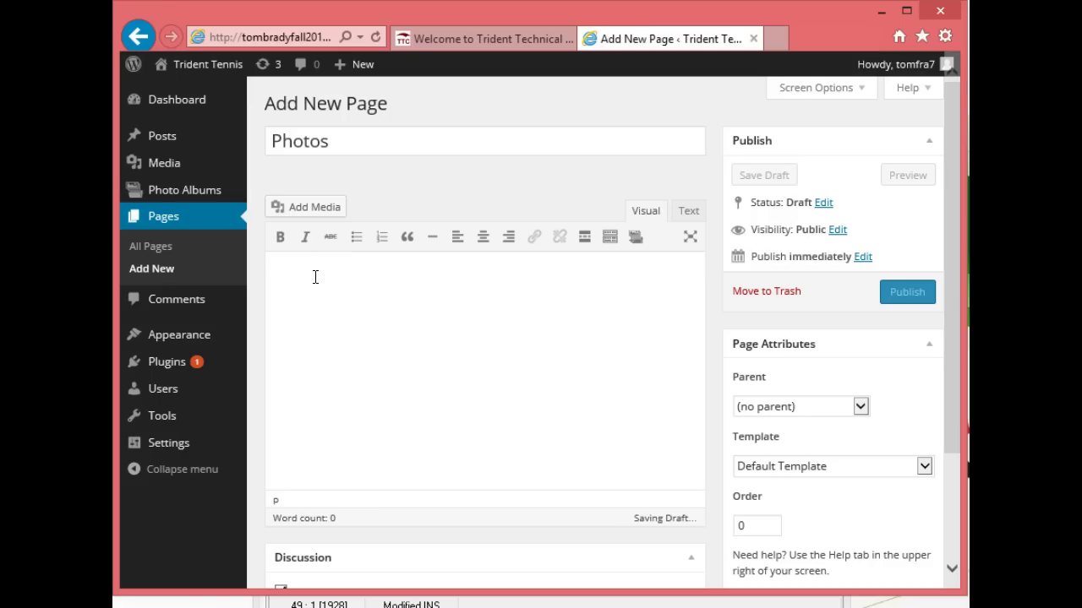
type("T")
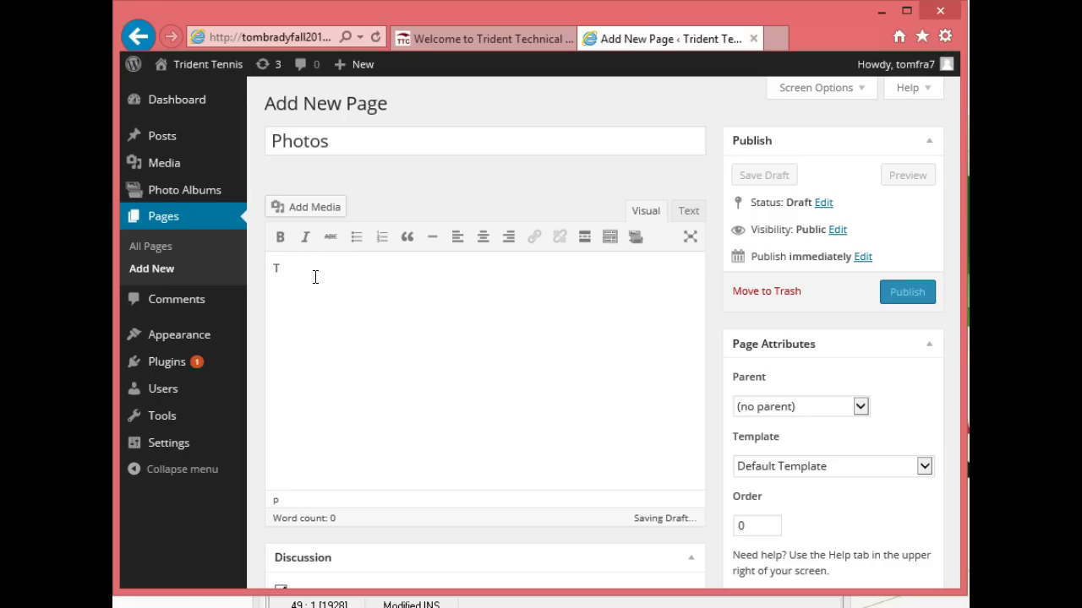
type("hese are some")
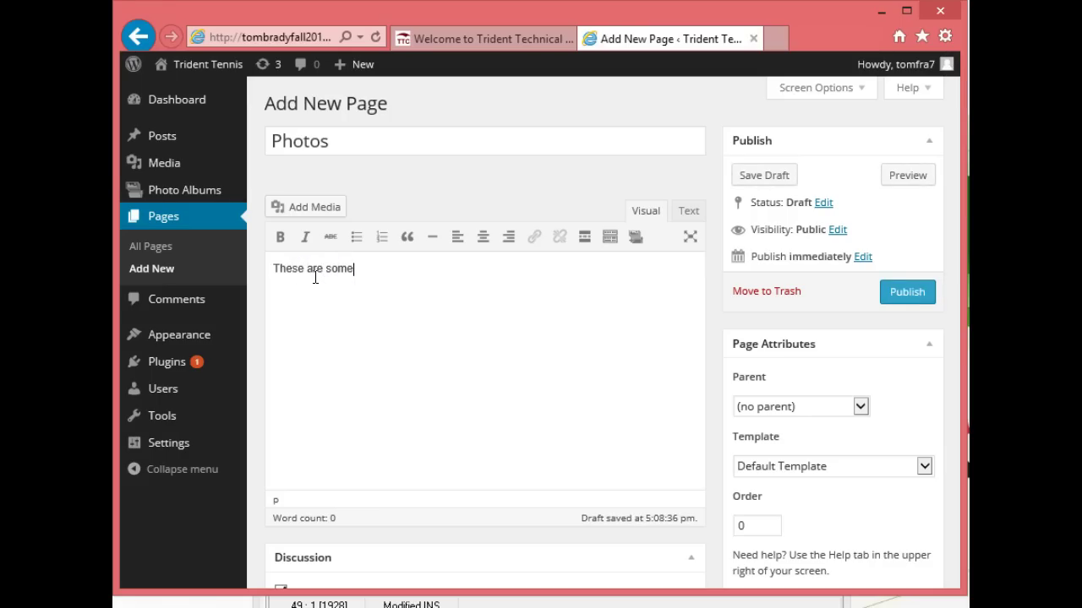
type(" pho")
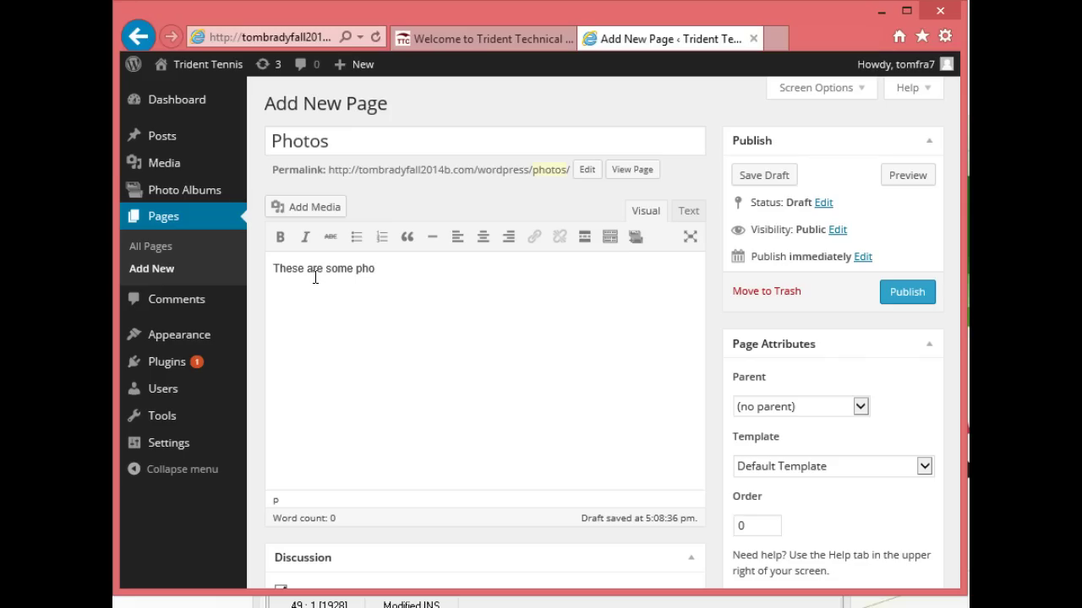
type("tos of our center")
- Make the intro line bold and start a new paragraph below it
left_click_drag(464, 265, 272, 268)
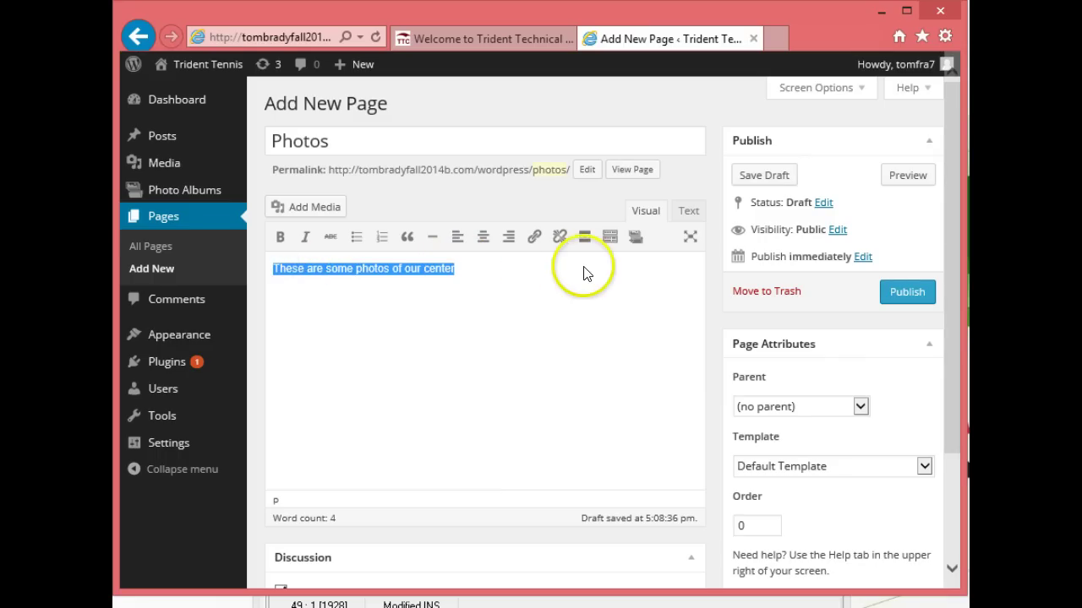
left_click(279, 239)
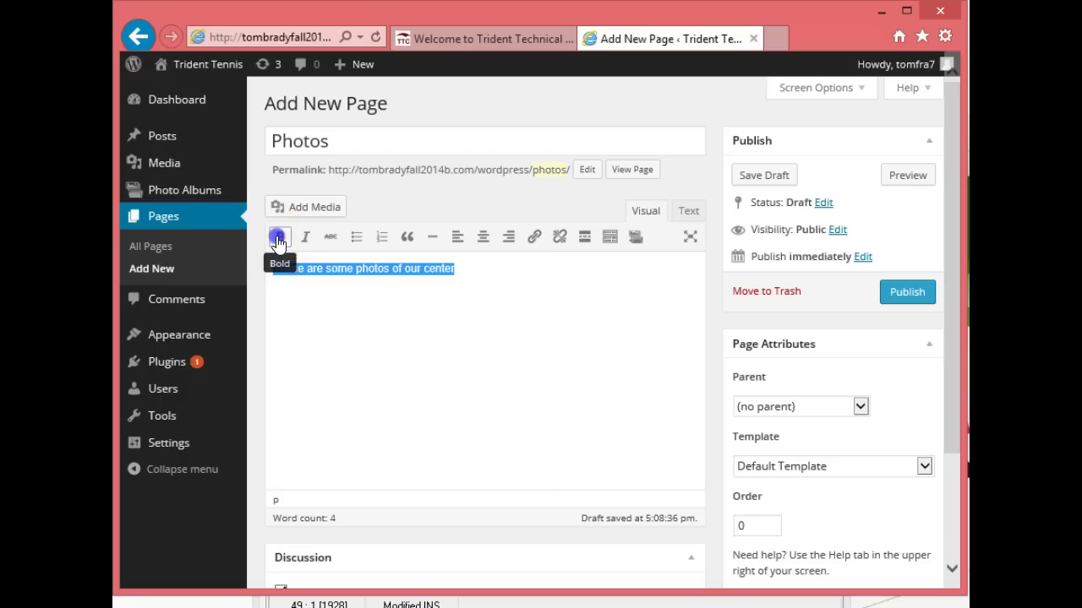
left_click(449, 308)
left_click(485, 269)
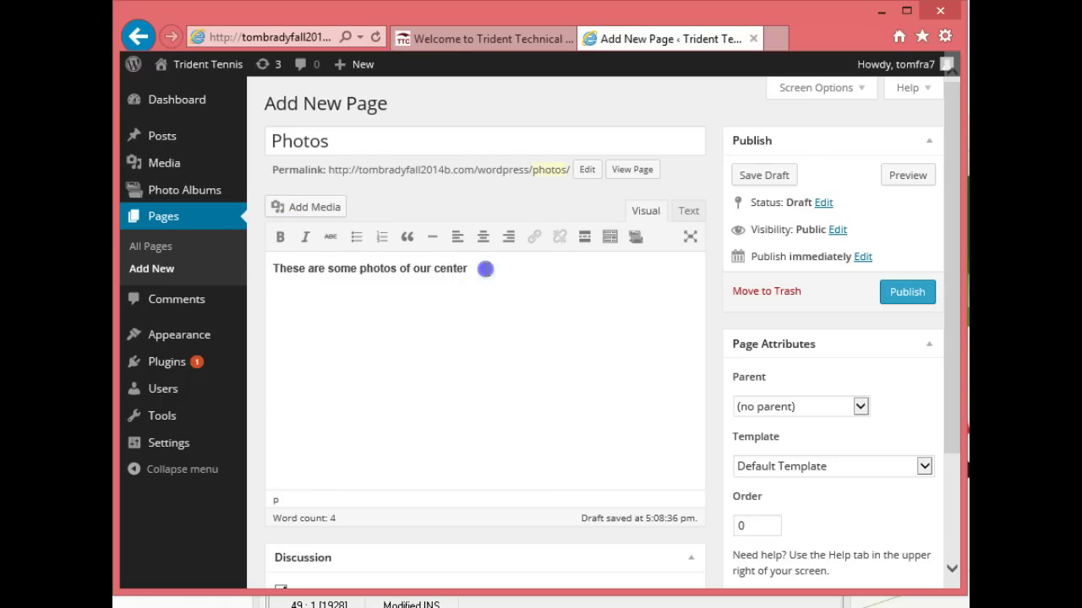
key("Return")
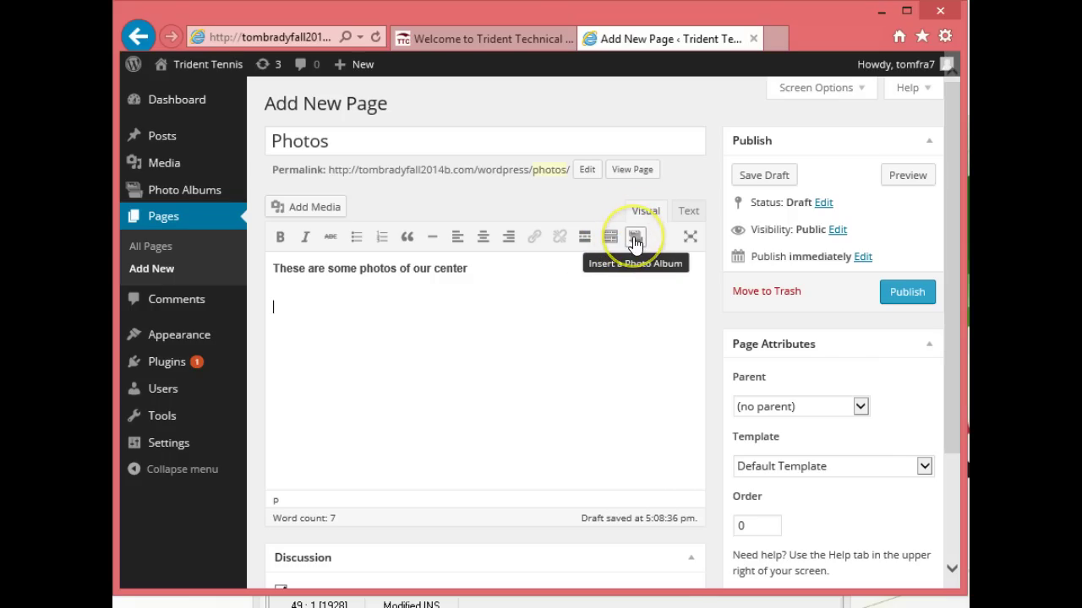
- Insert the Trident Tennis album below the intro line, showing its title and the full album
left_click(635, 241)
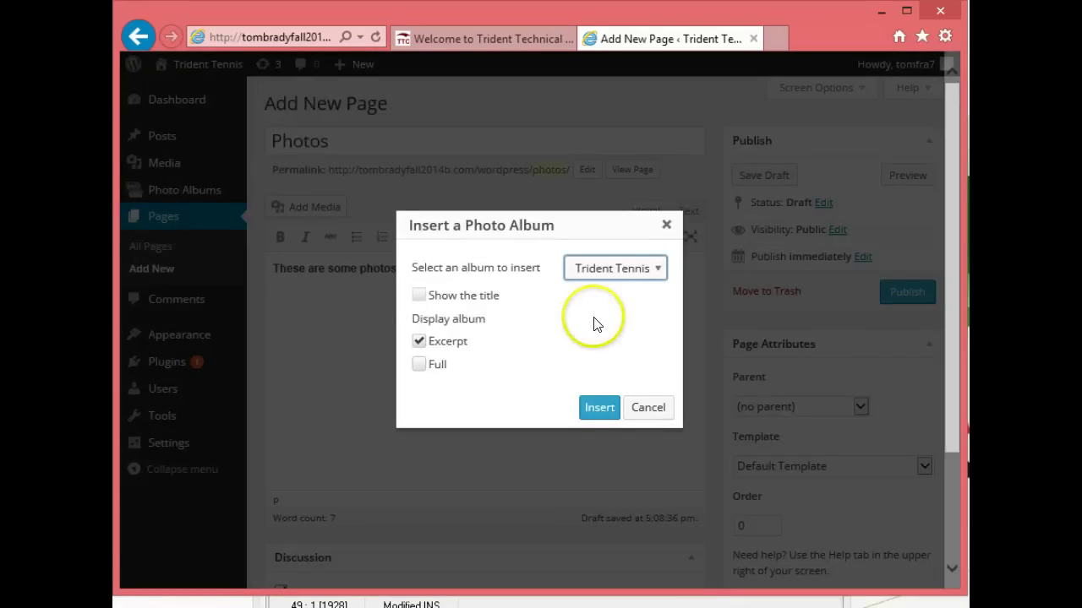
left_click(419, 296)
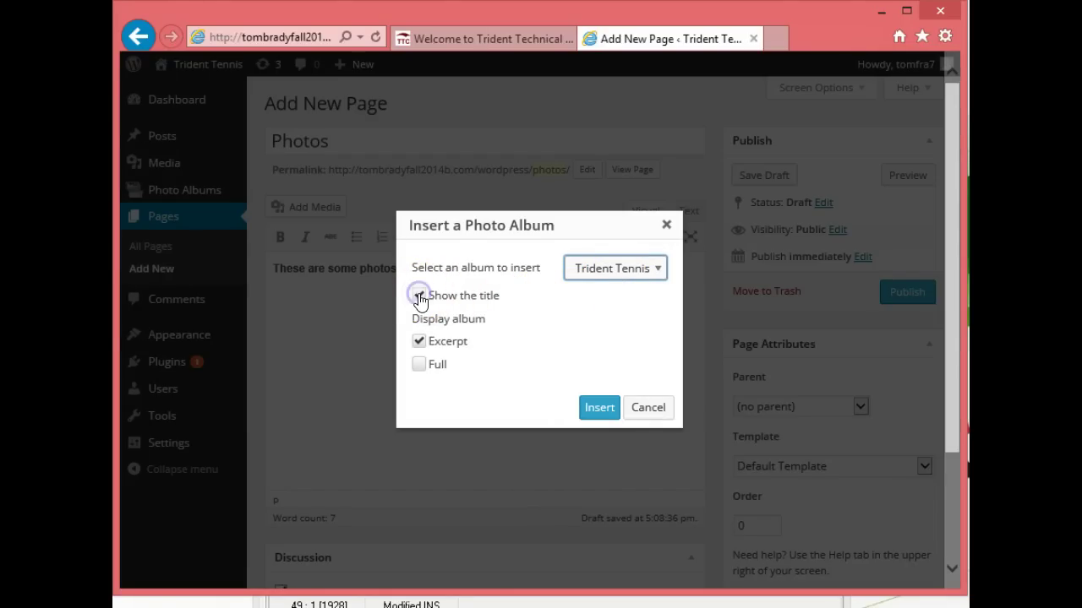
left_click(419, 368)
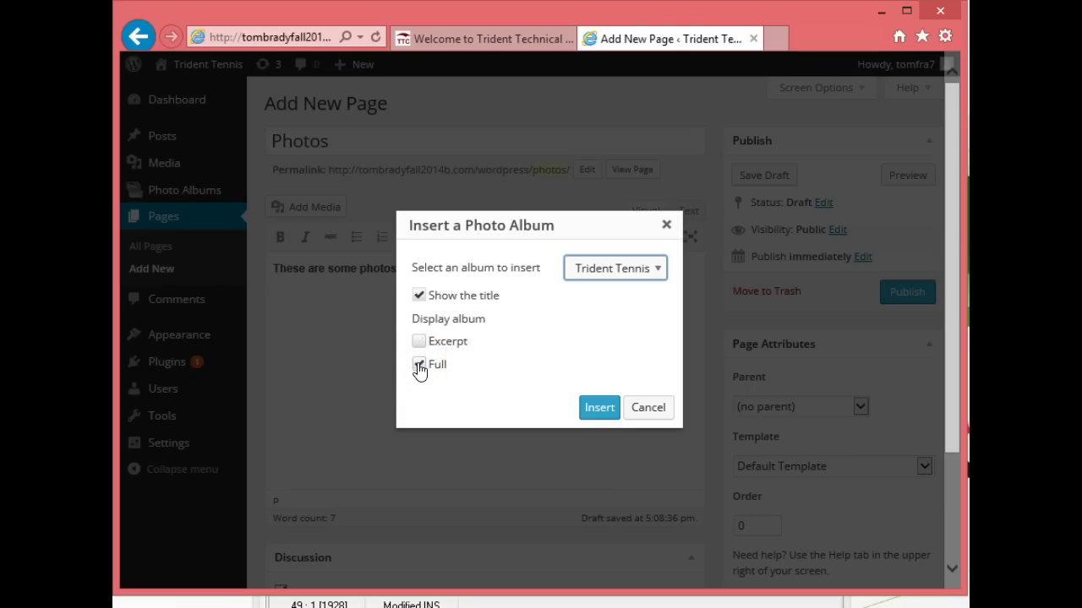
left_click(599, 412)
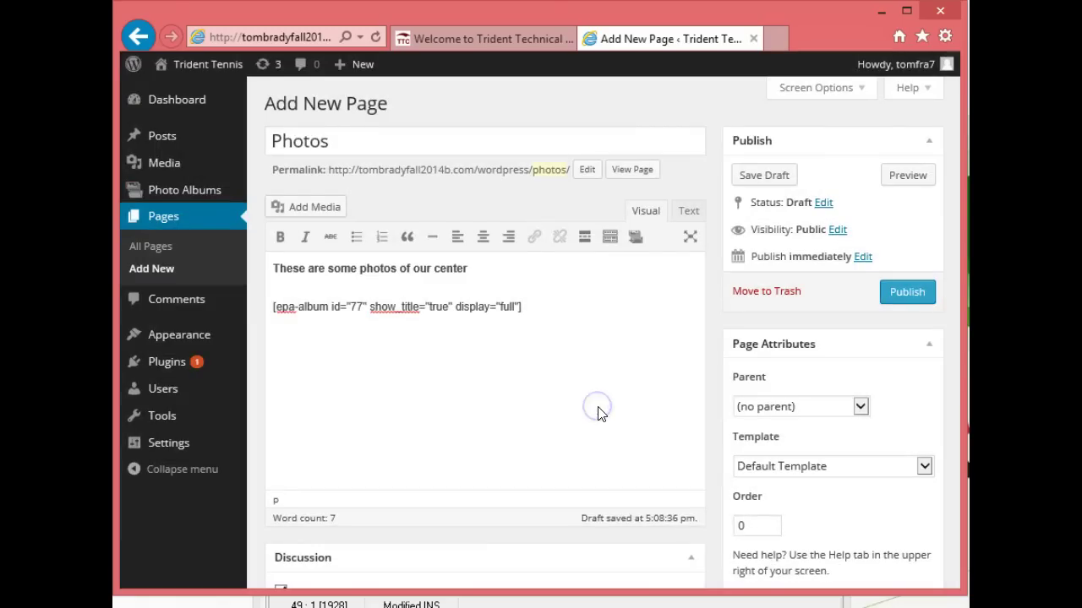
left_click(562, 322)
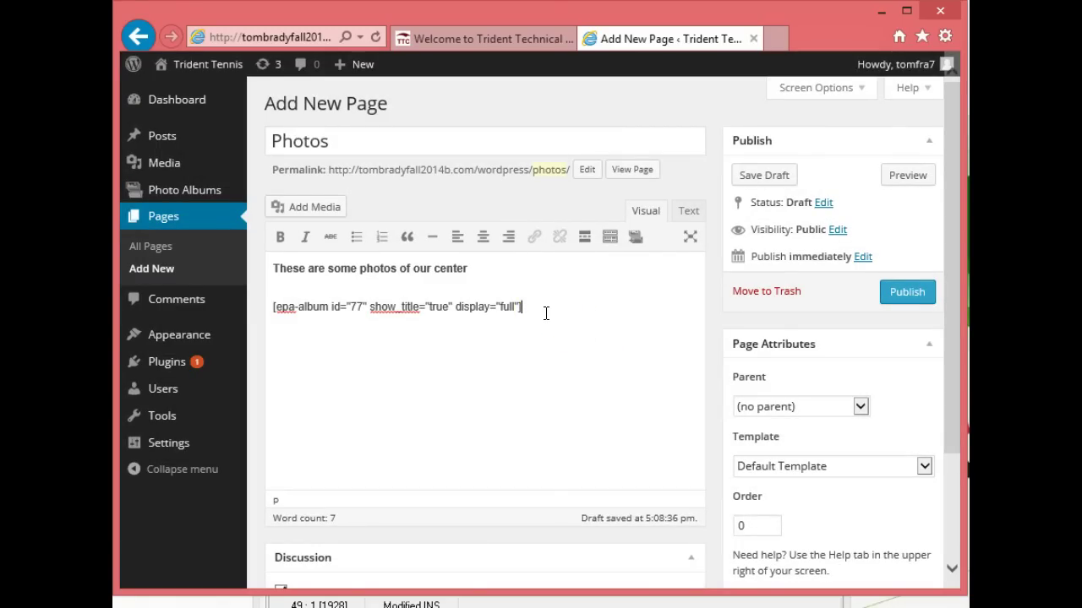
- Publish the Photos page and visit the live Trident Tennis site
left_click(907, 293)
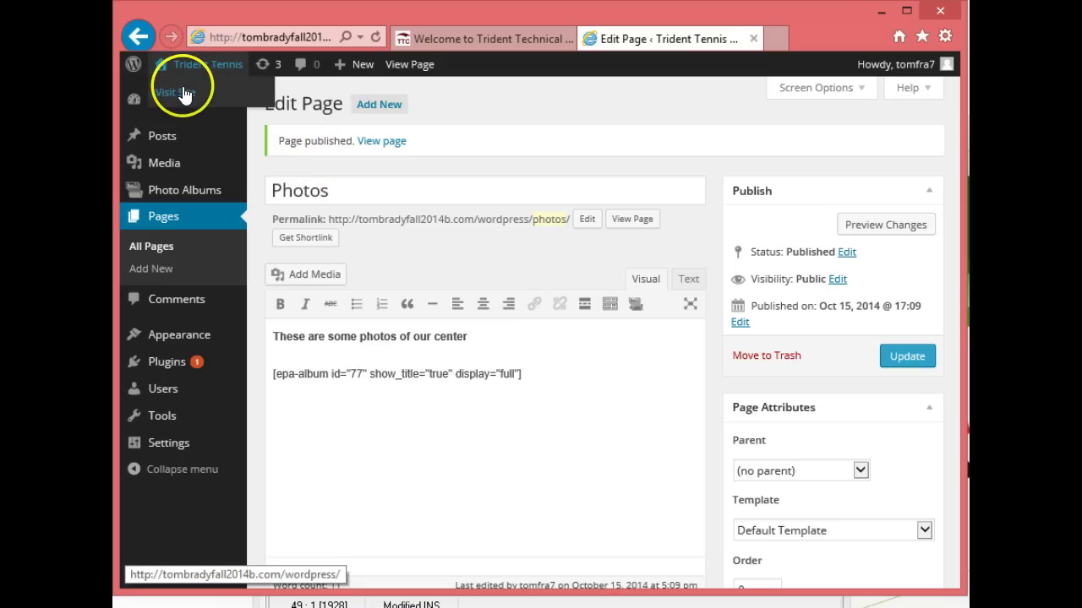
left_click(185, 93)
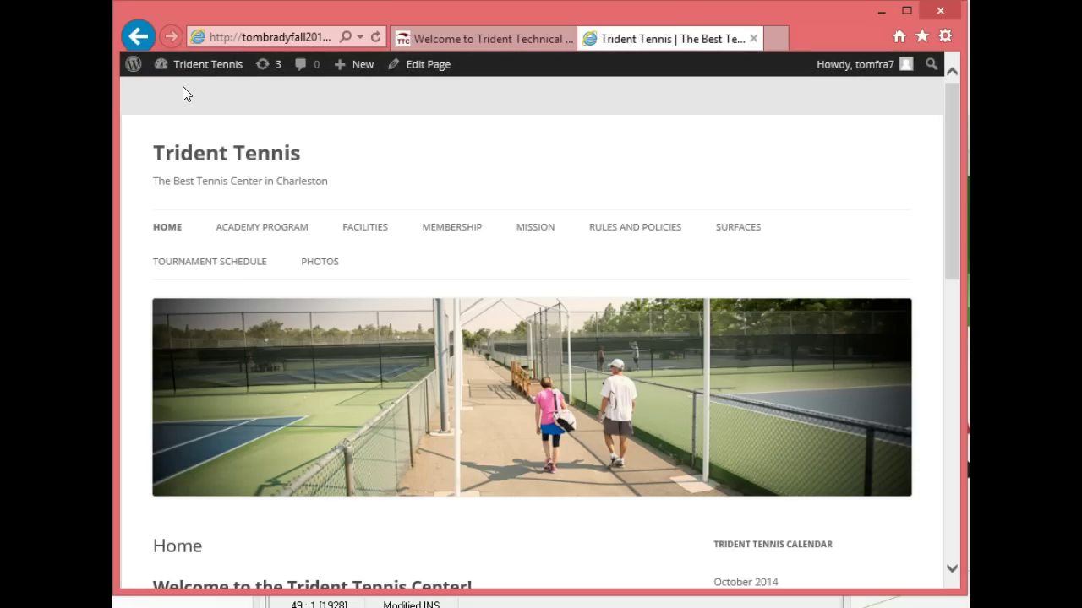
- Open the live PHOTOS page and scroll through the five captioned album photos
left_click(321, 264)
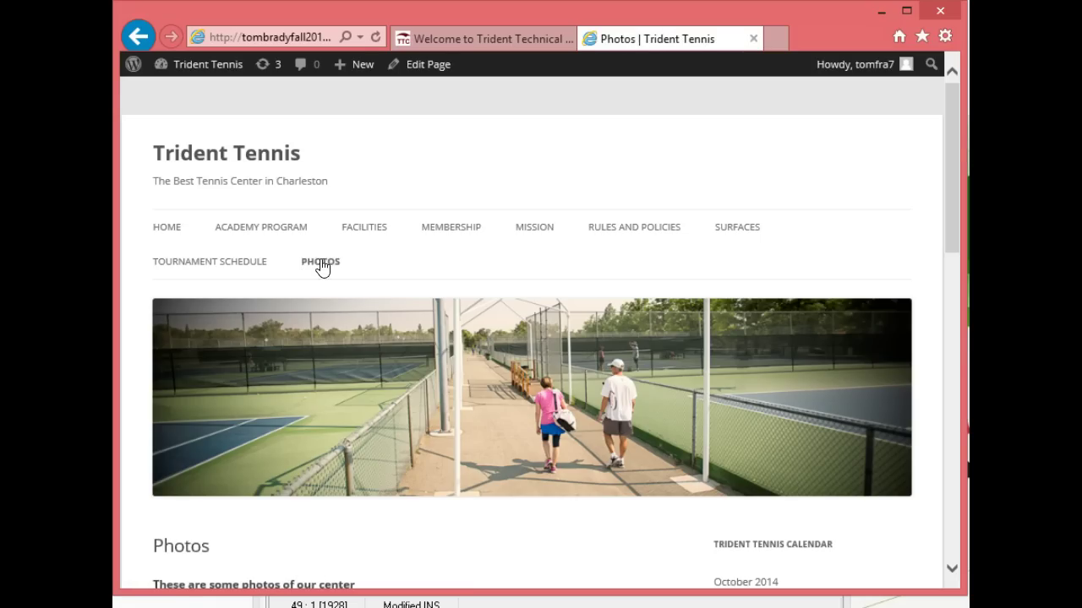
left_click(949, 497)
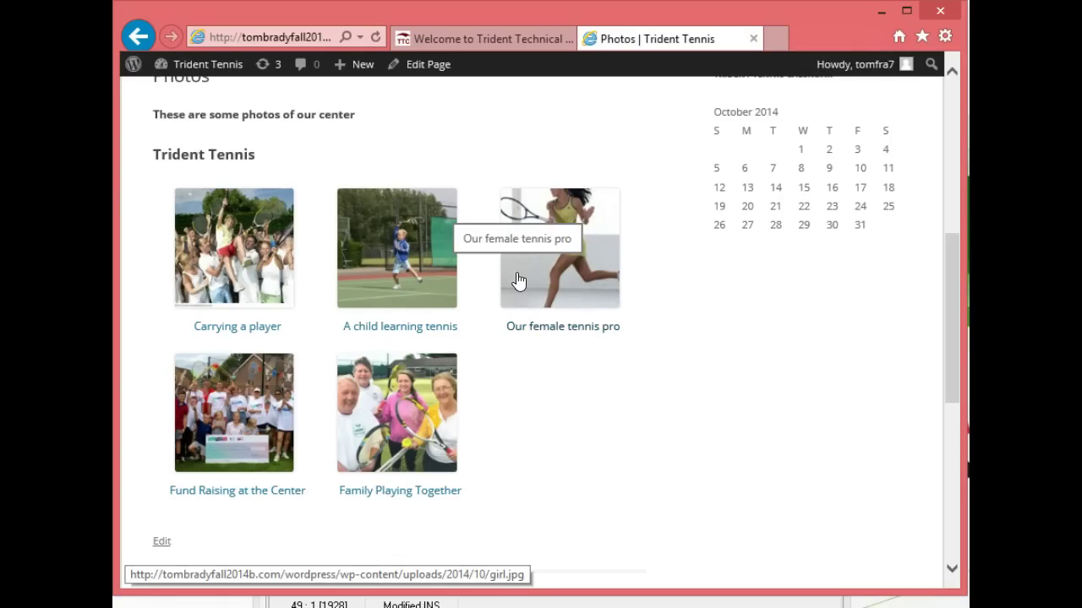
left_click(951, 171)
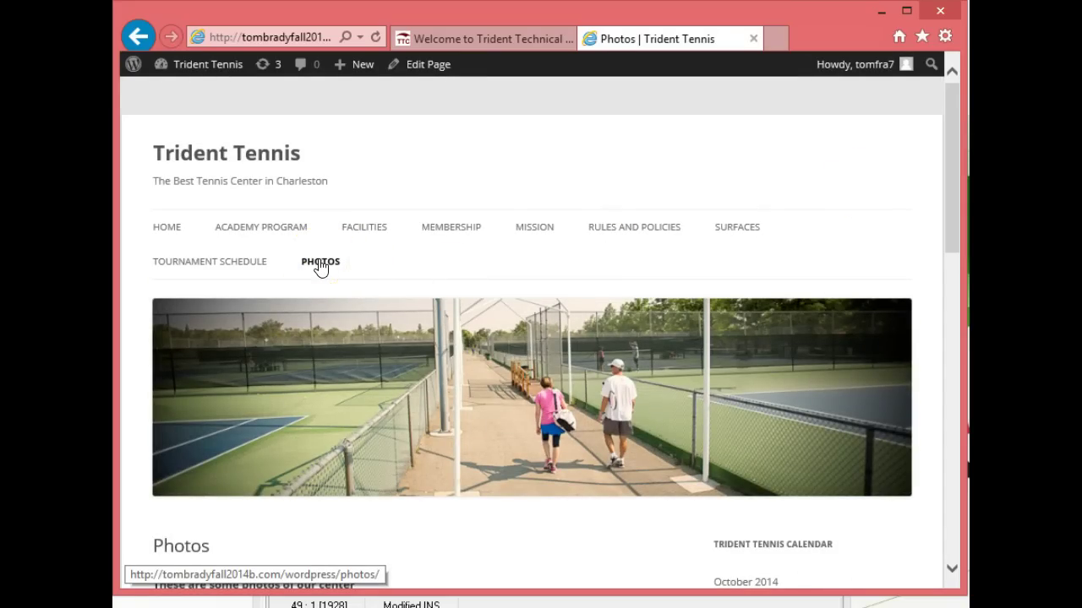
- Edit the Photos page and delete the full-album epa-album shortcode
left_click(420, 68)
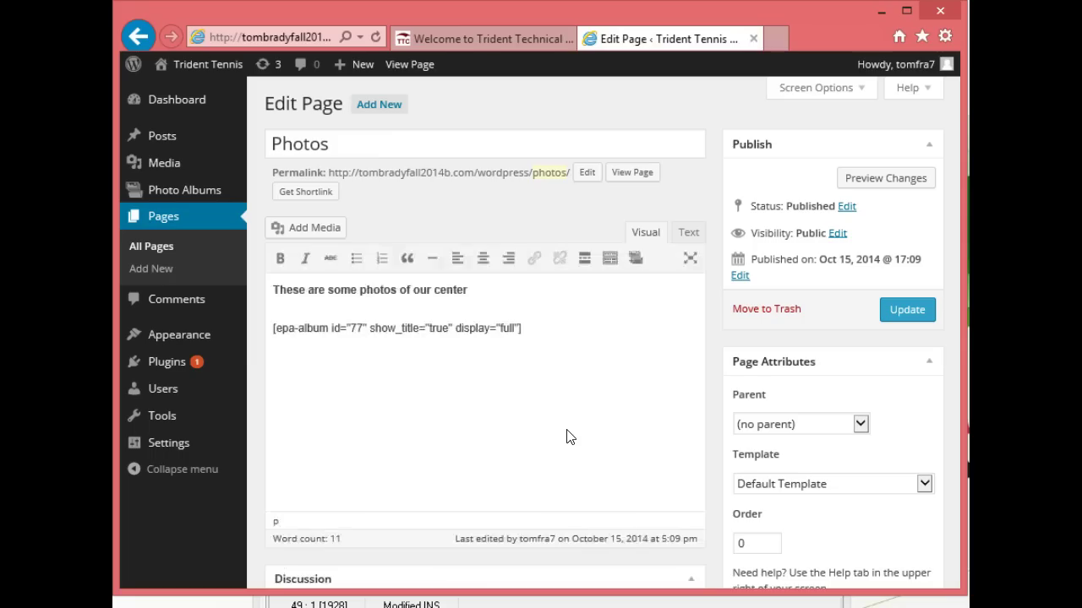
left_click(525, 327)
left_click_drag(525, 327, 280, 329)
key("BackSpace")
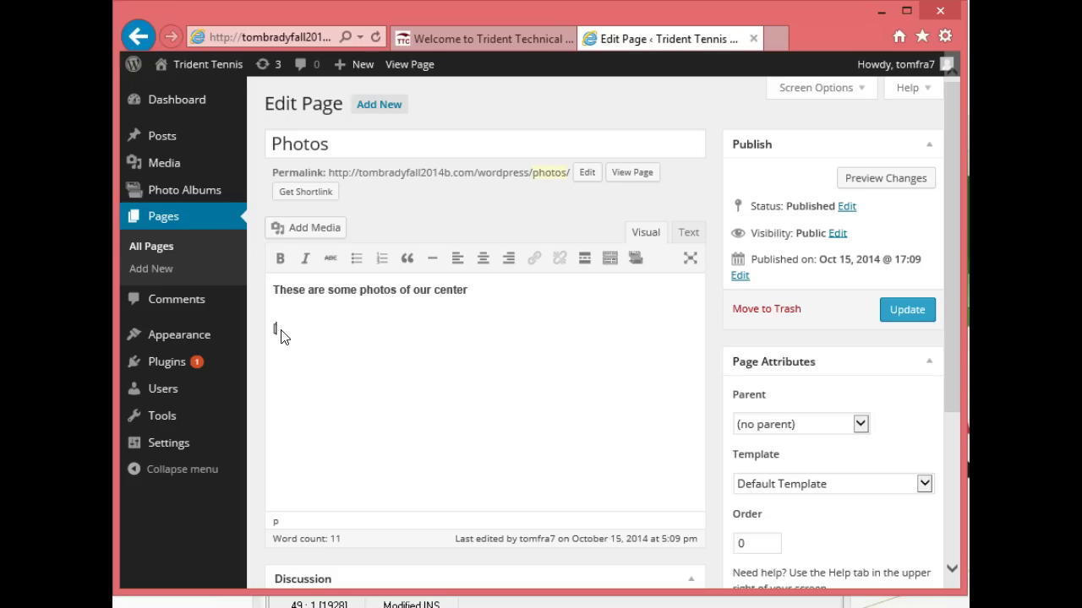
key("BackSpace")
- Insert the album again with its title shown, displayed as an excerpt
left_click(636, 259)
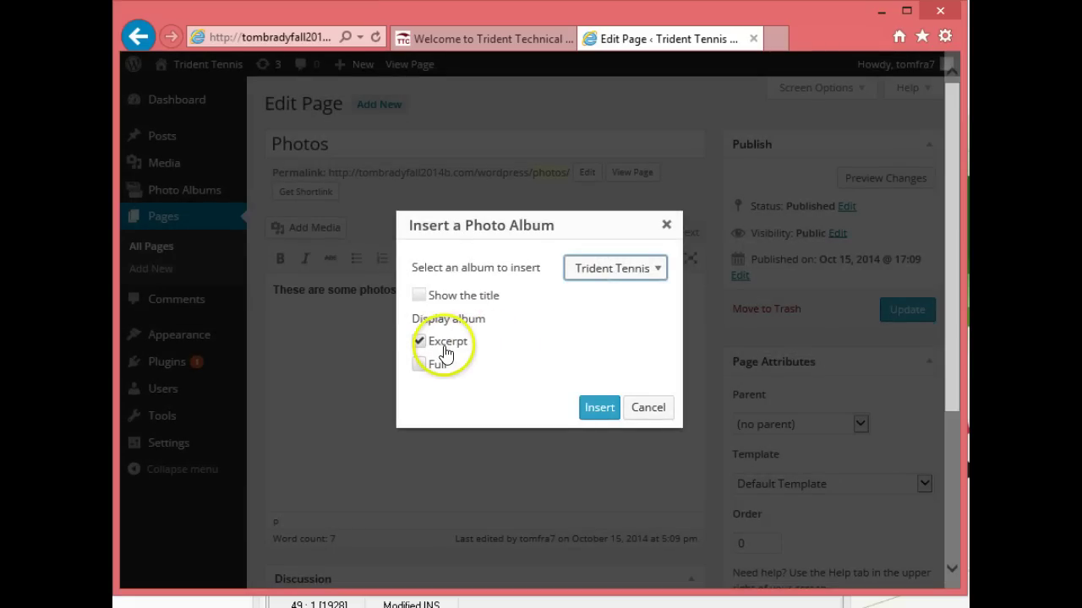
left_click(419, 298)
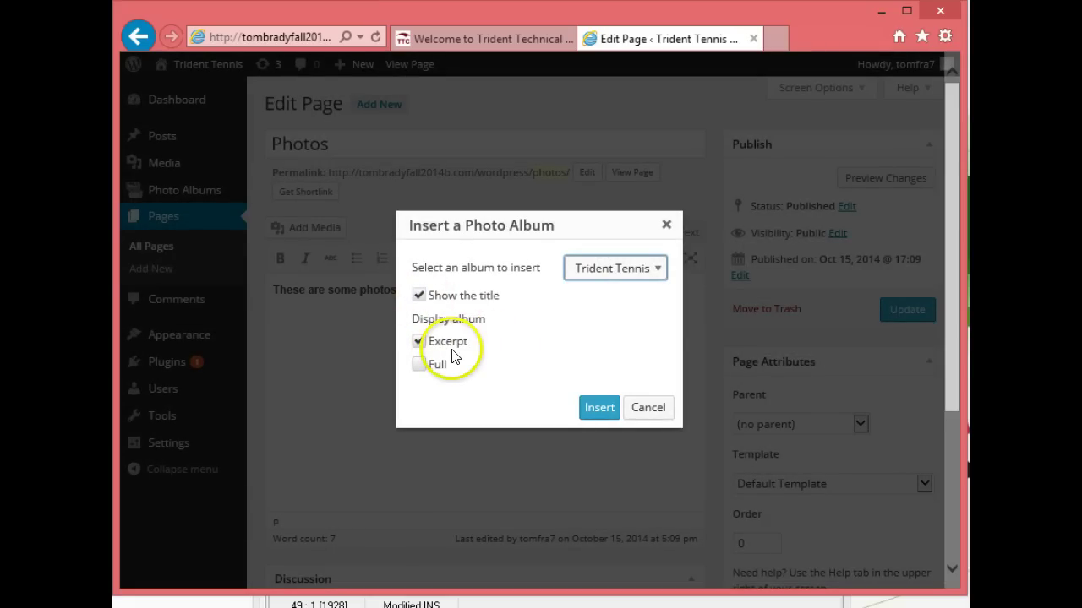
left_click(599, 409)
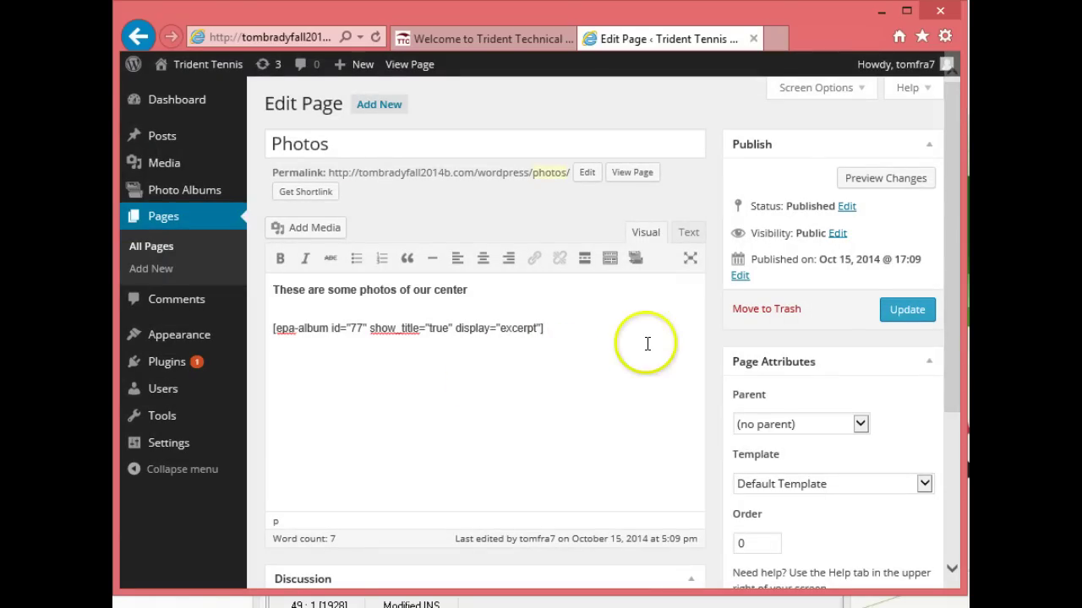
- Update the Photos page with the excerpt album embed
left_click(909, 311)
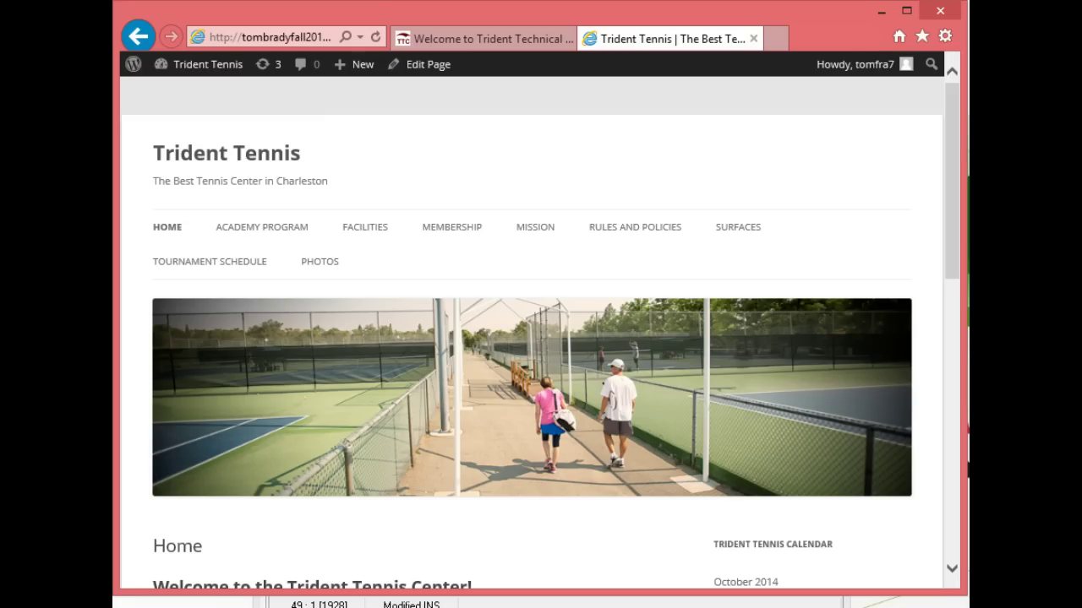
- Follow 'View more photos →' on the live Photos page to the full album, then open the Family Playing Together photo
left_click(317, 265)
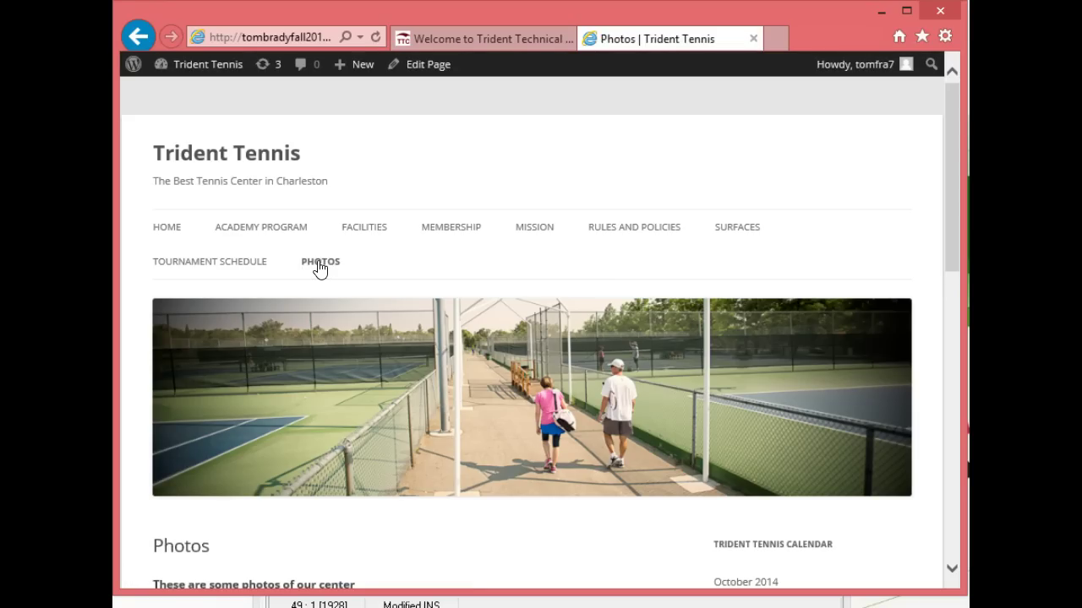
left_click(951, 470)
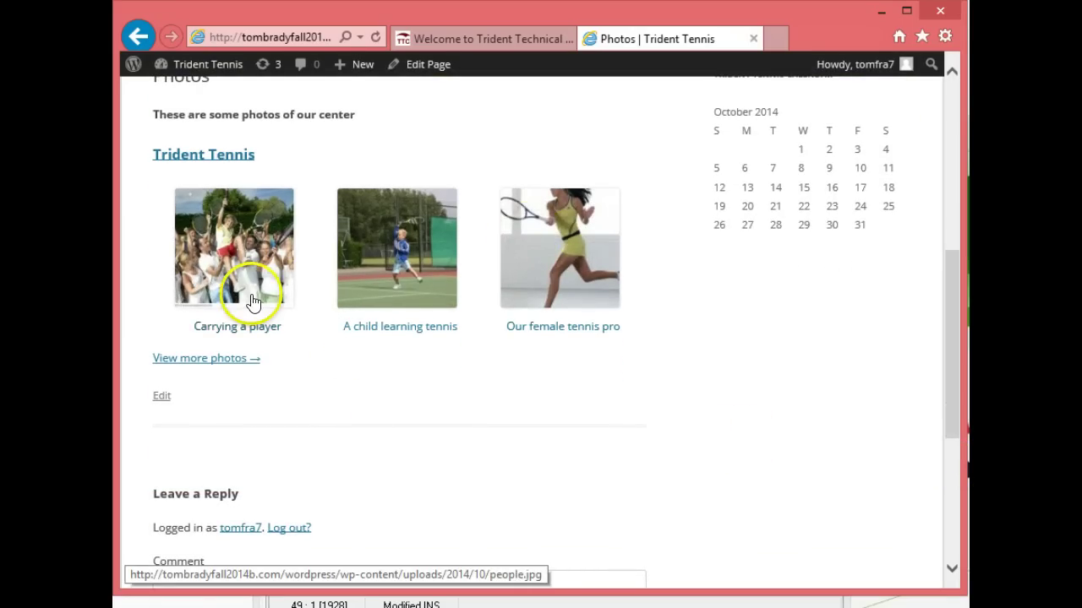
left_click(222, 361)
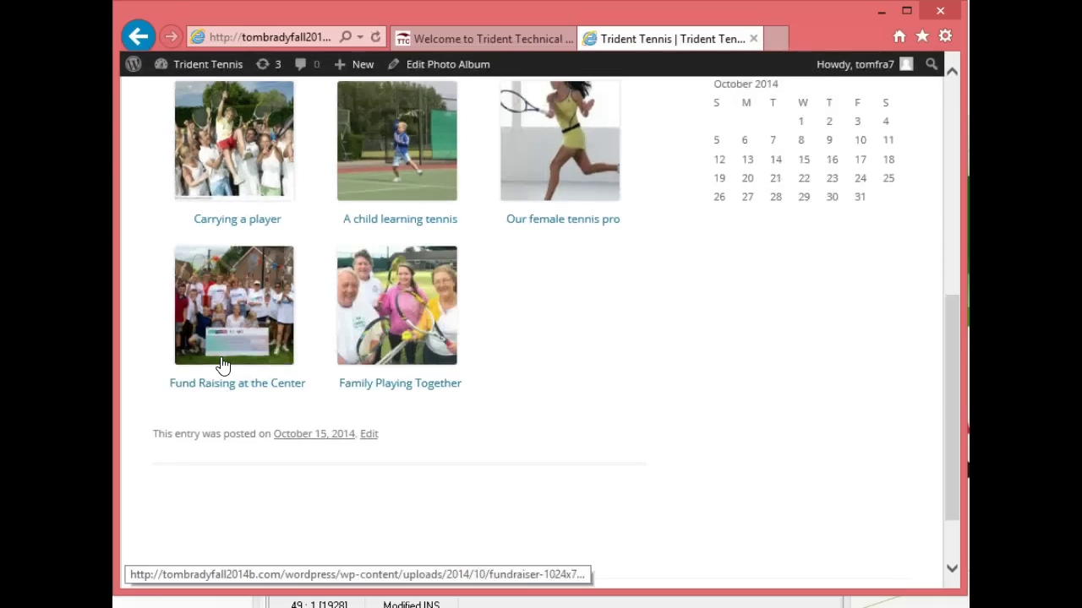
left_click(407, 383)
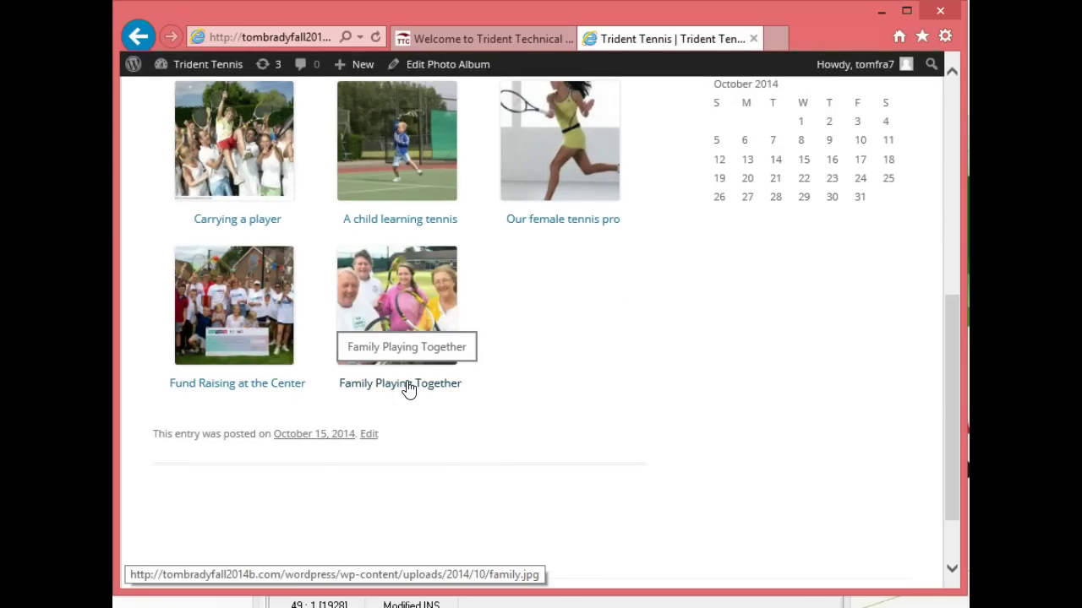
left_click(205, 562)
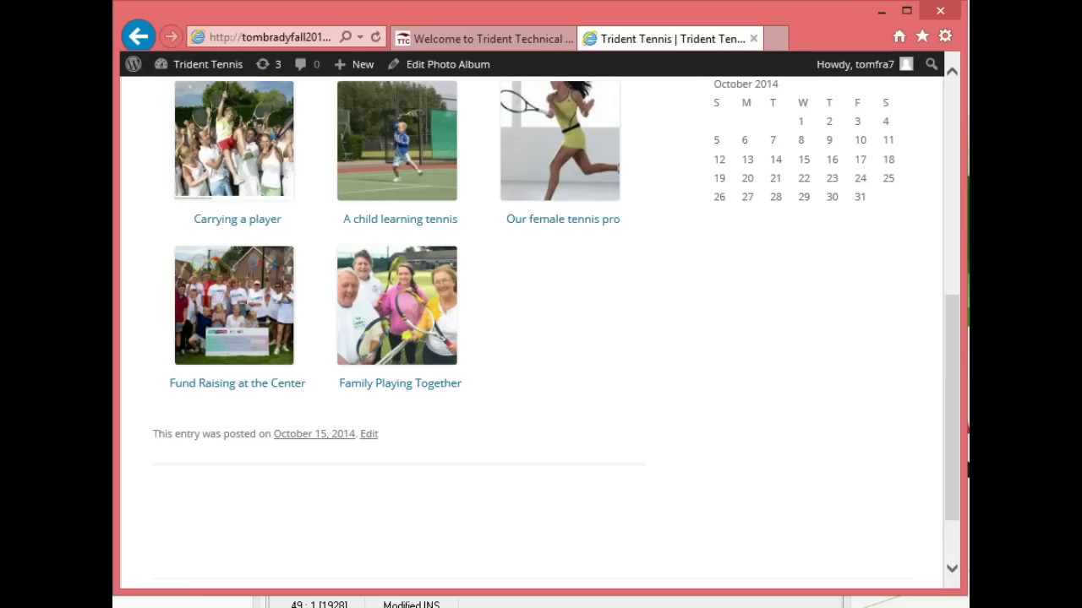